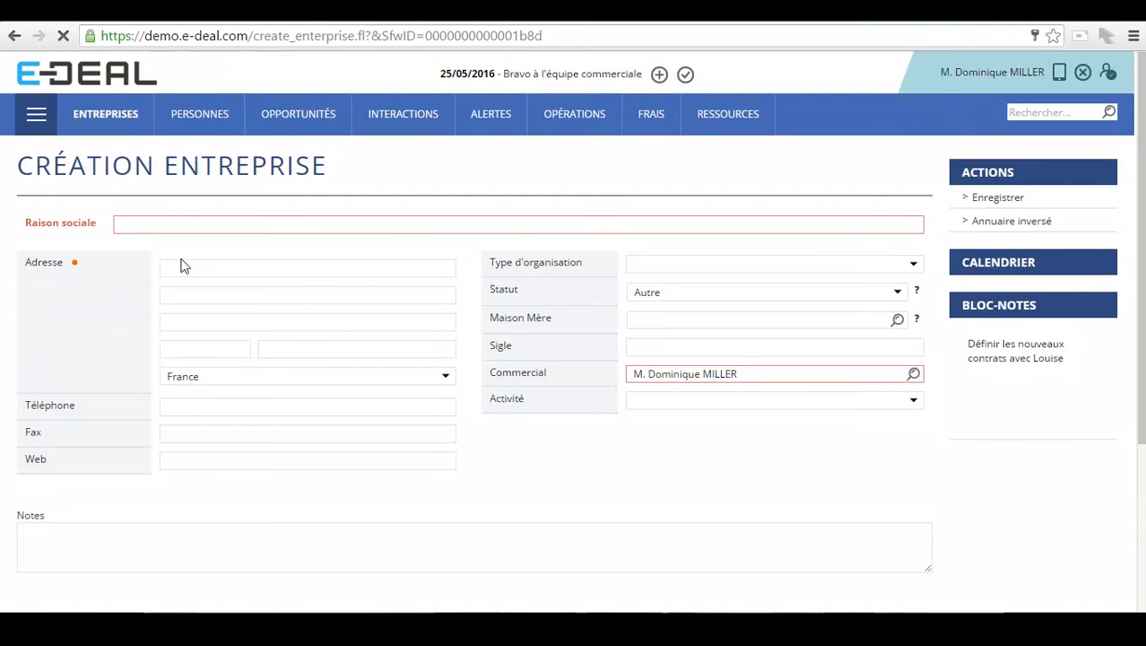
Step: Replace the partly typed name with 'fabuLouS garDen' in the Raison sociale field
left_click(197, 225)
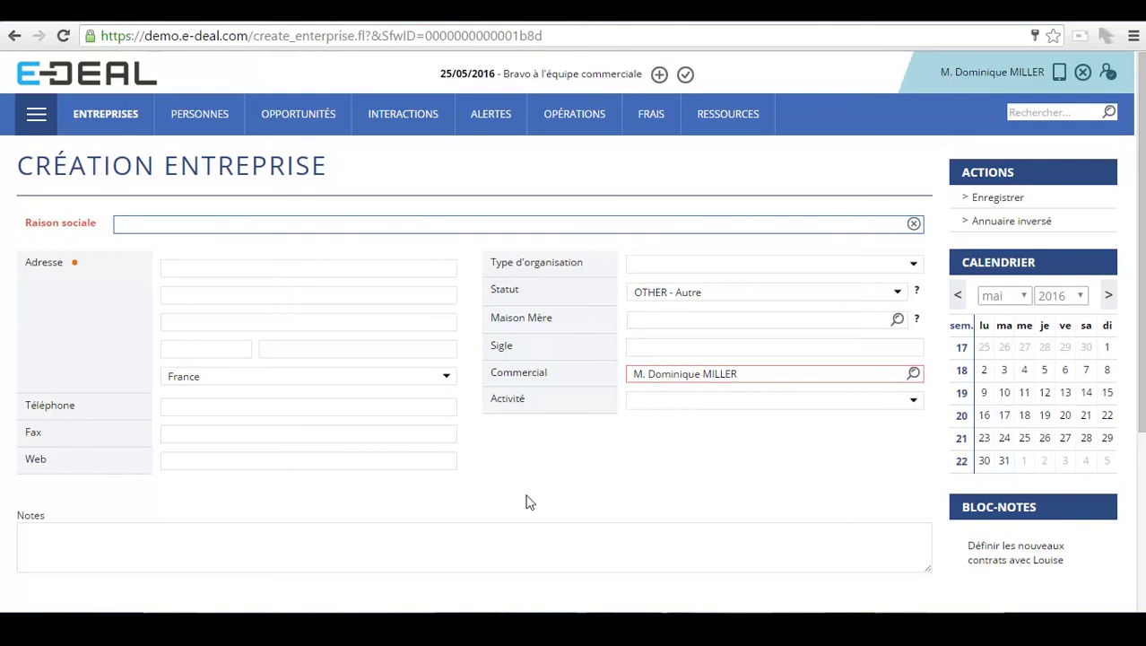
left_click(789, 626)
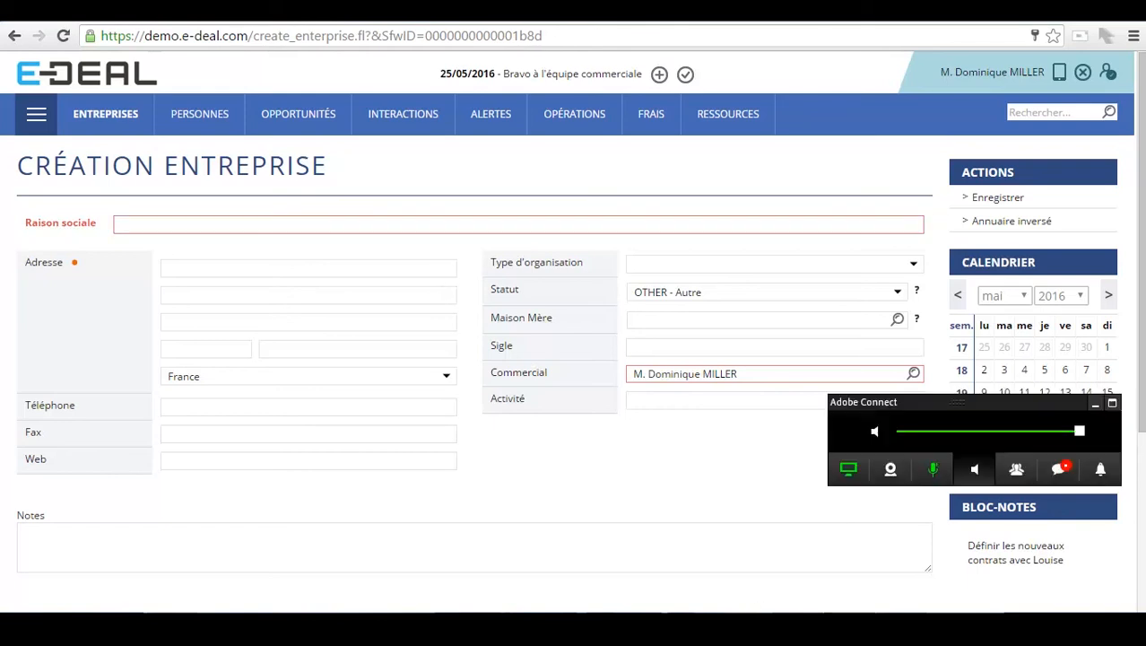
left_click(188, 225)
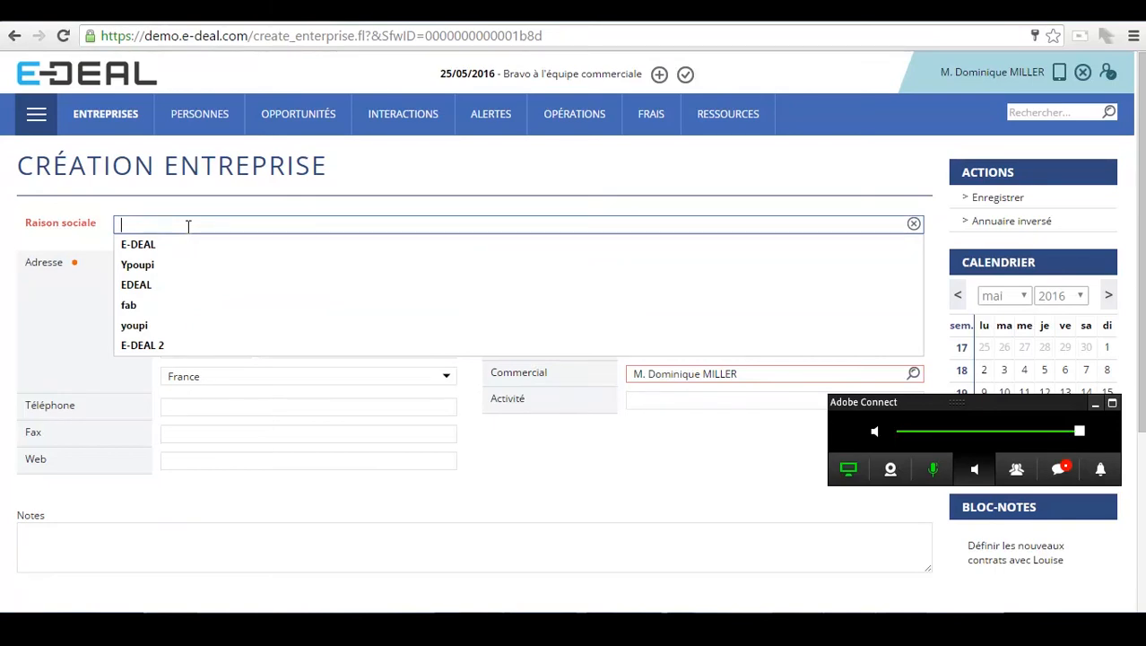
left_click(440, 229)
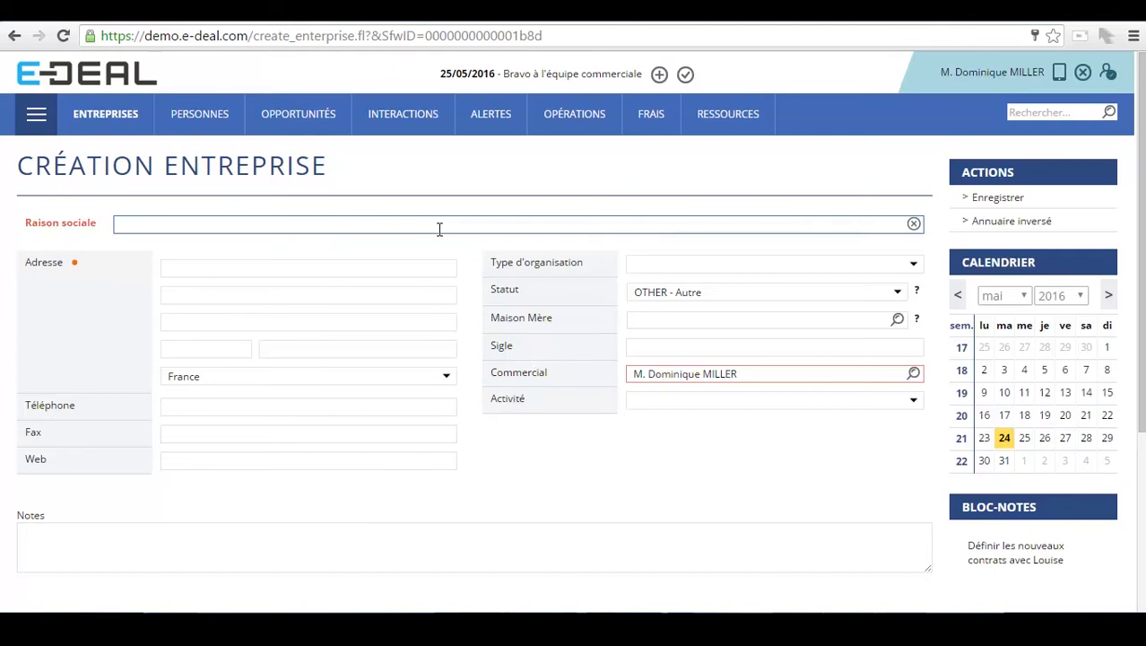
type("Fa")
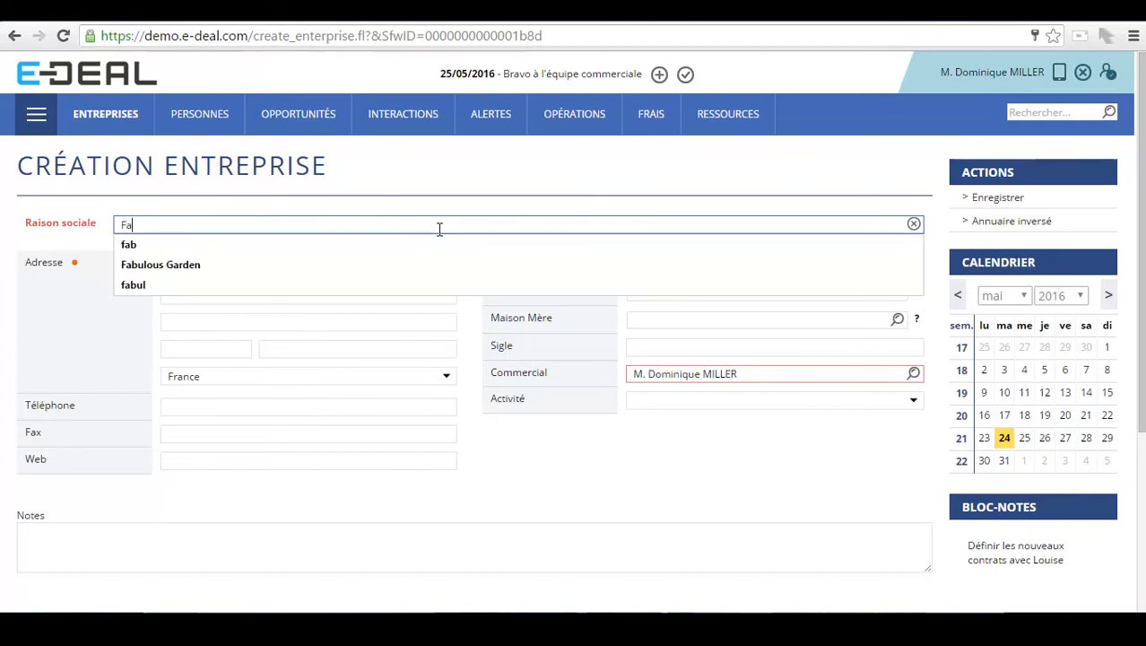
type("bulous")
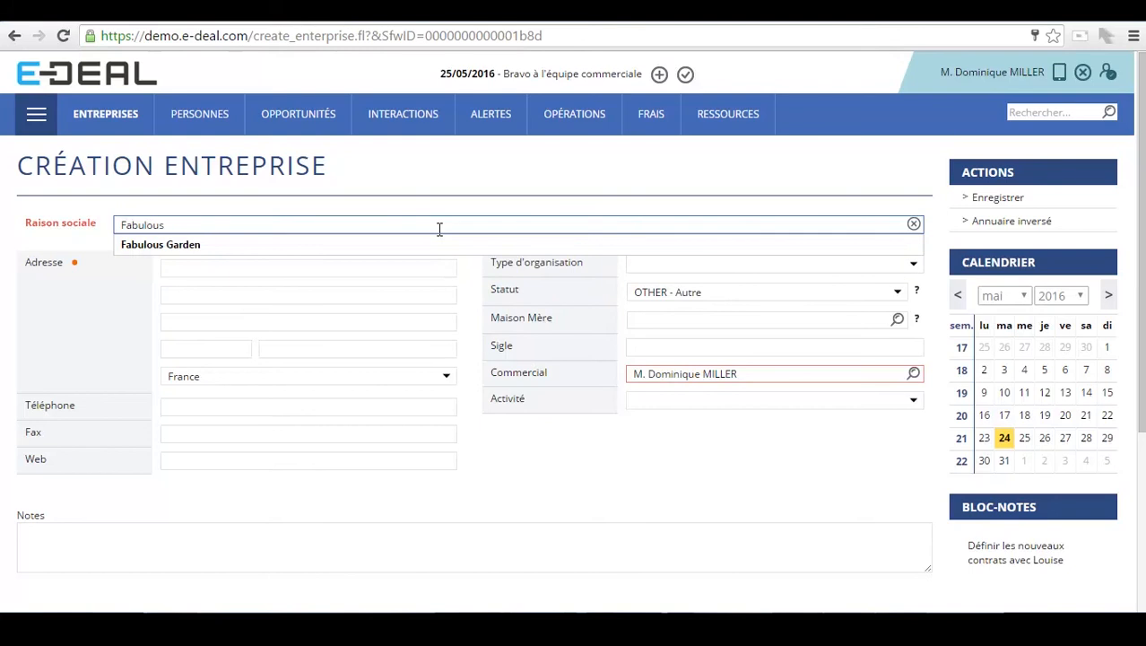
key("BackSpace")
key("BackSpace")
key("BackSpace")
key("BackSpace")
key("BackSpace")
key("BackSpace")
key("BackSpace")
key("BackSpace")
type("fab")
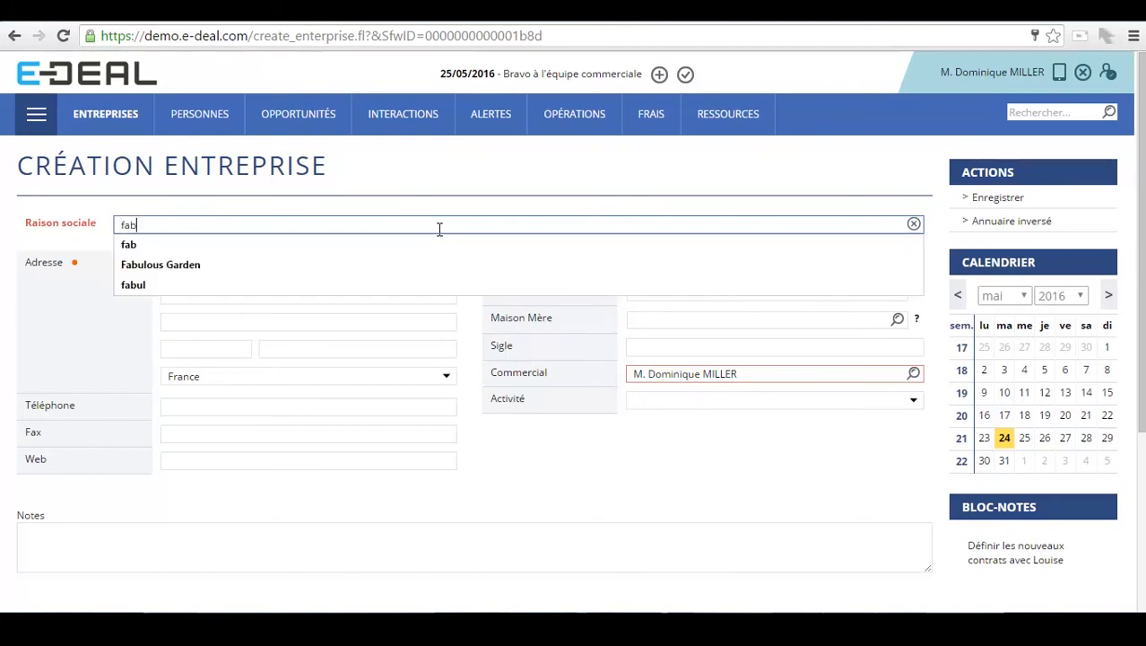
type("uLouS garDen")
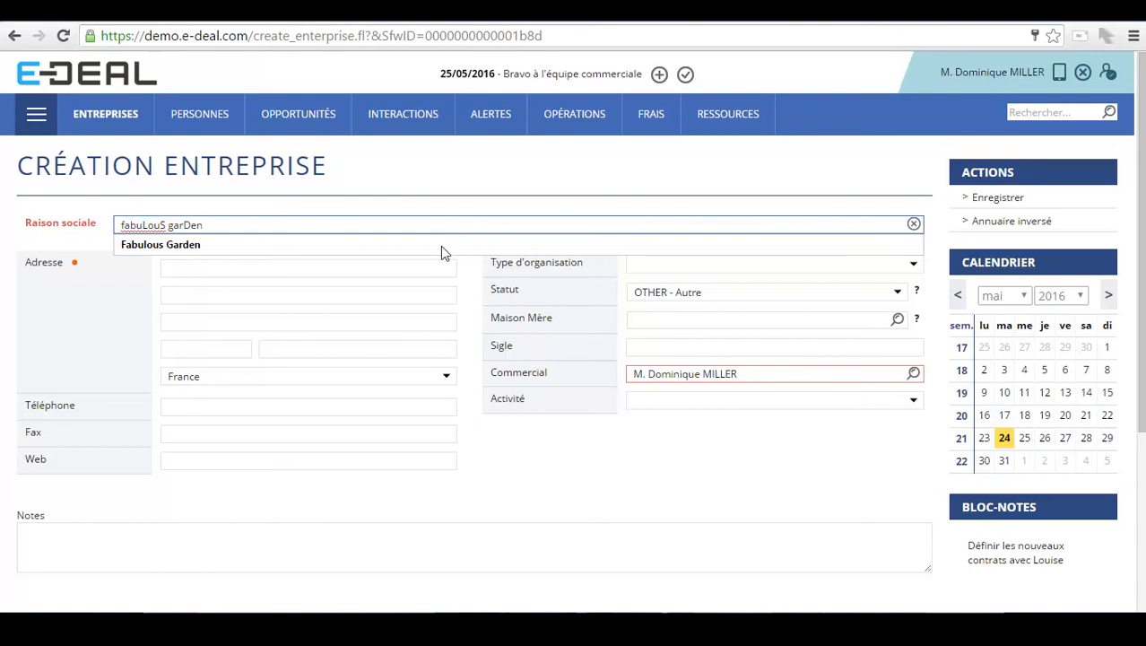
Step: Trigger duplicate detection on the name and view the matching Fabulous Garden company
left_click(387, 270)
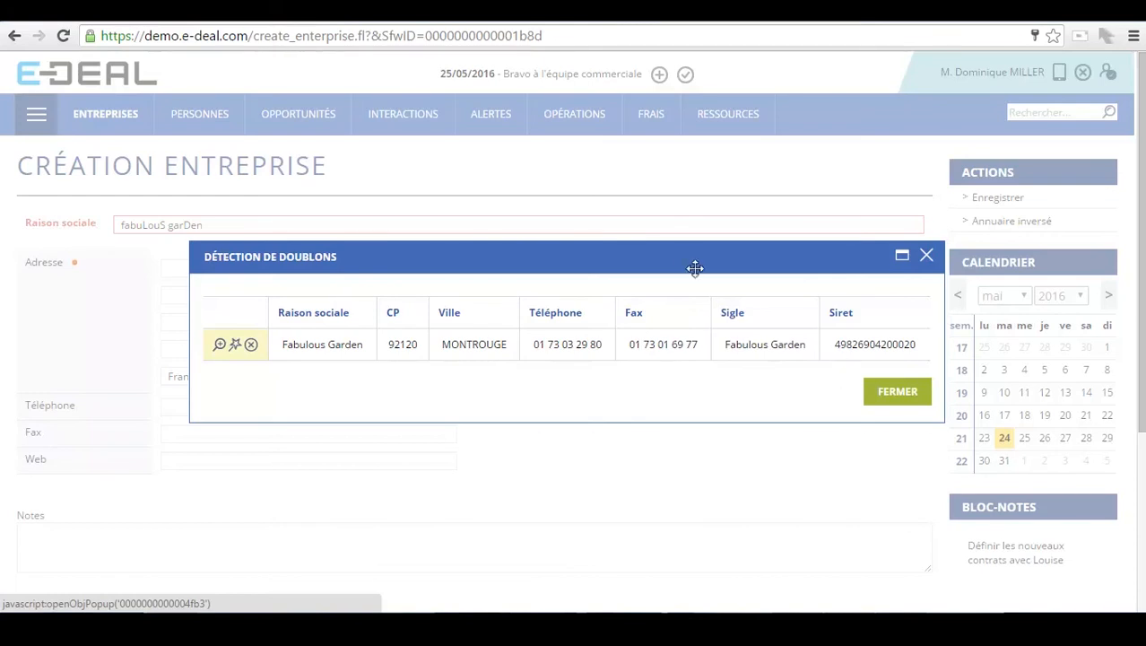
left_click_drag(691, 259, 648, 287)
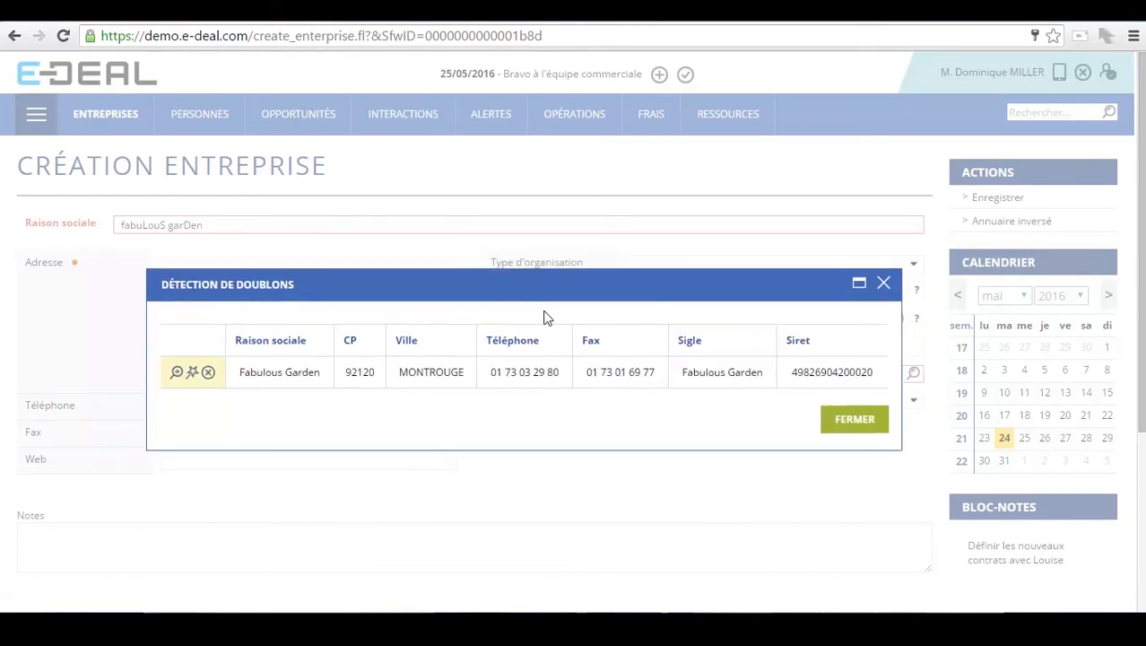
left_click(176, 373)
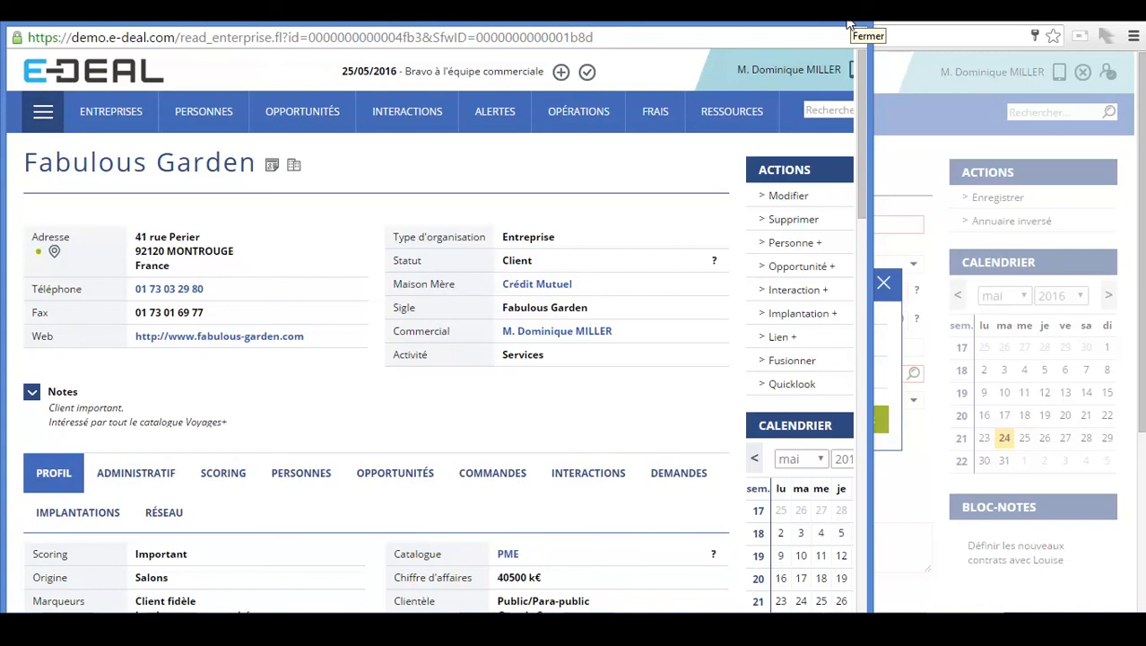
left_click(849, 25)
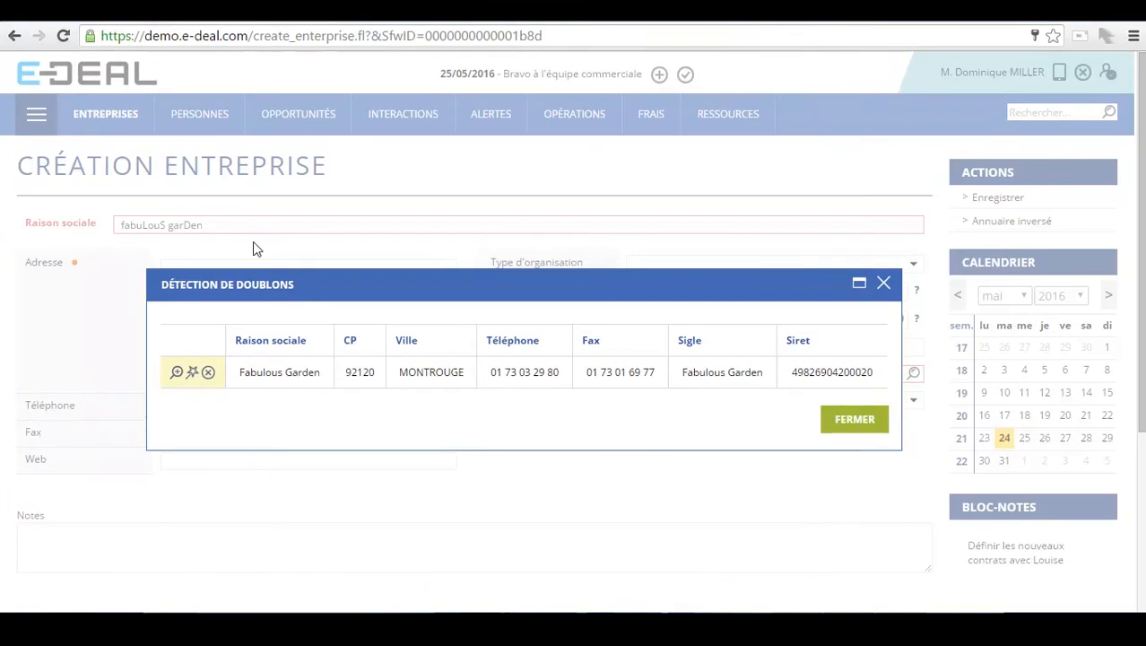
left_click_drag(372, 299, 405, 336)
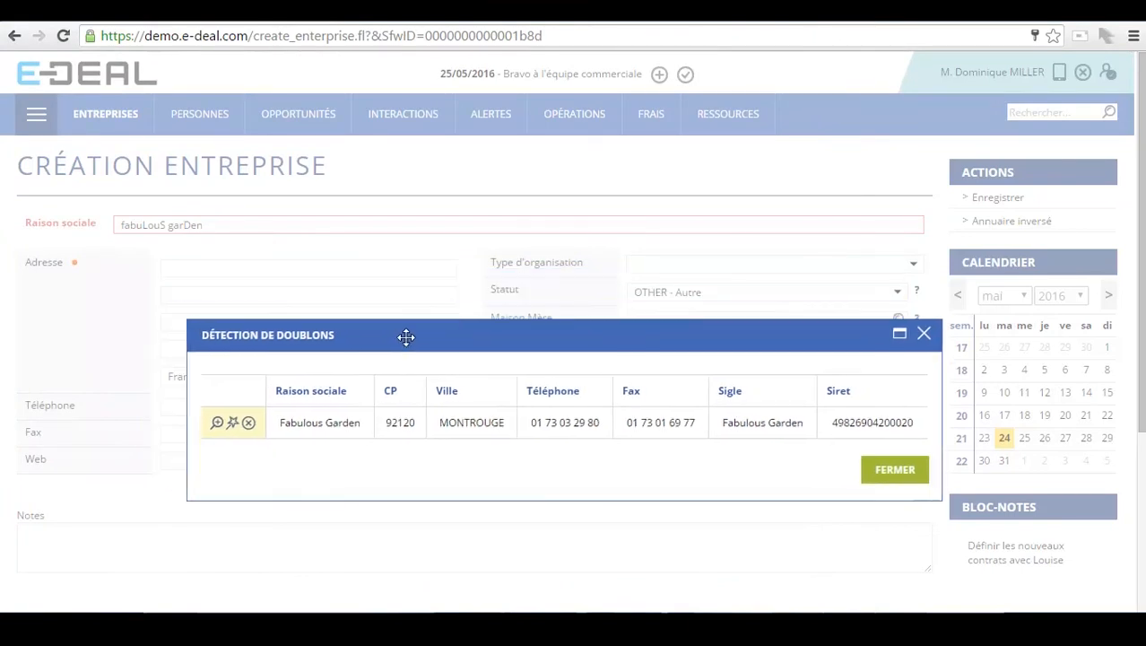
left_click_drag(420, 281, 333, 156)
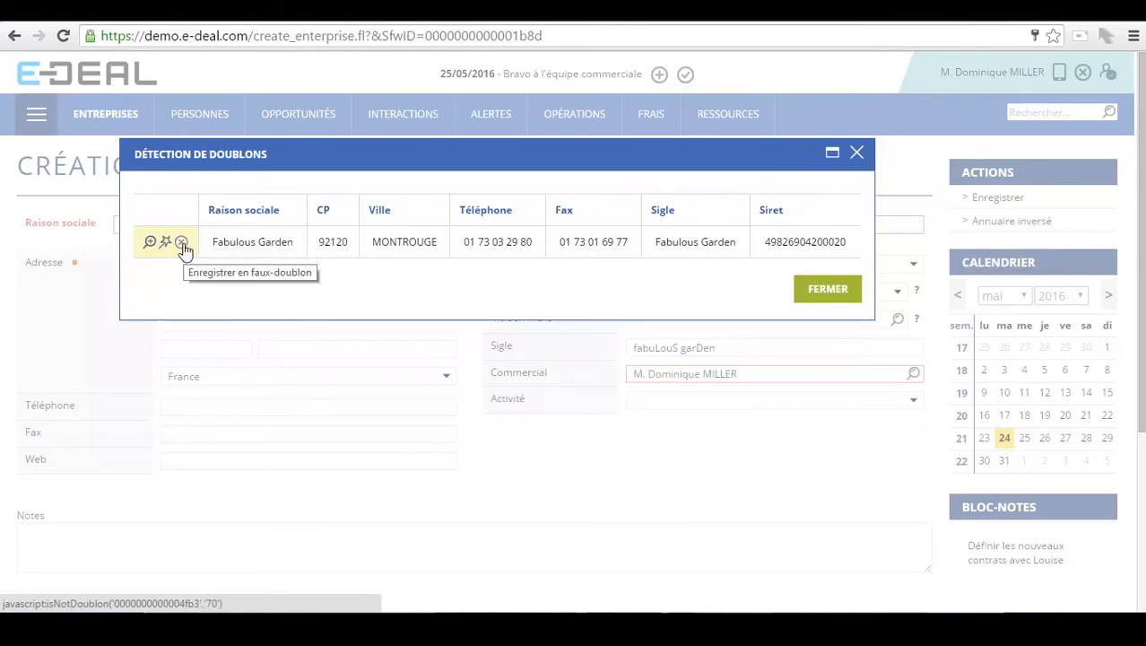
left_click_drag(440, 161, 443, 356)
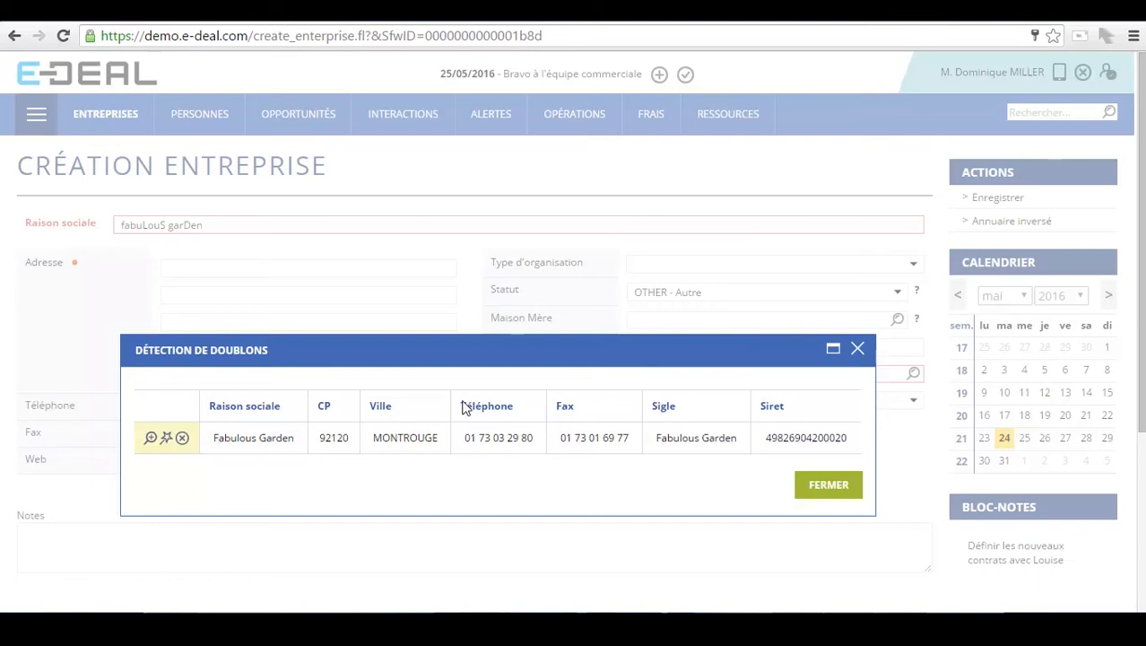
double_click(826, 436)
key("ctrl+c")
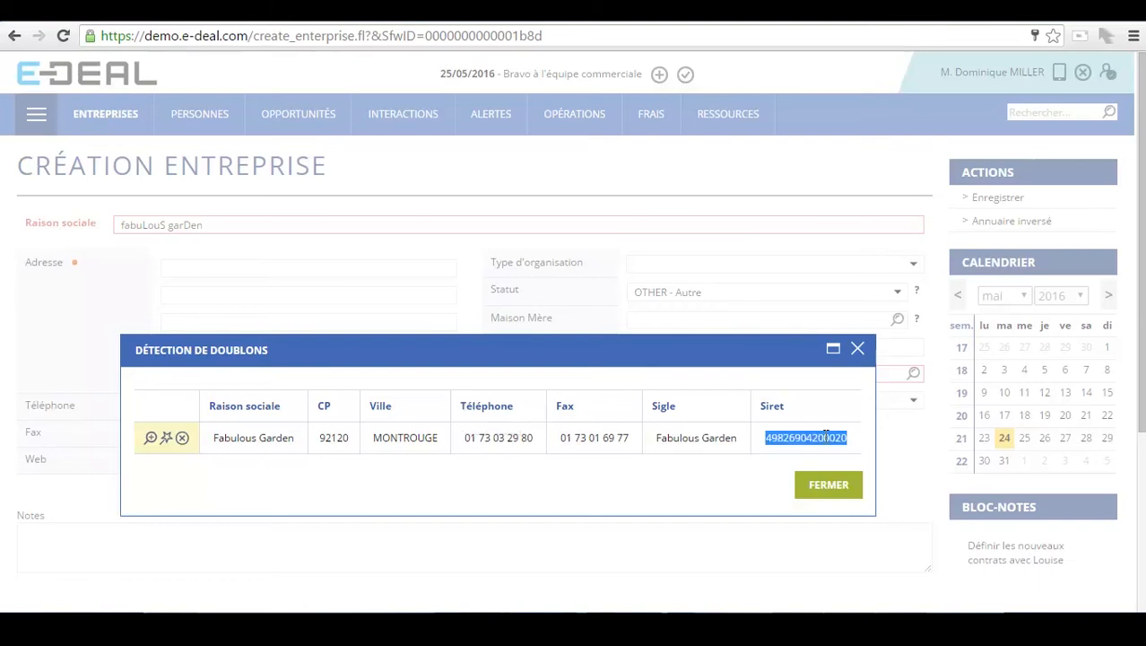
left_click(841, 489)
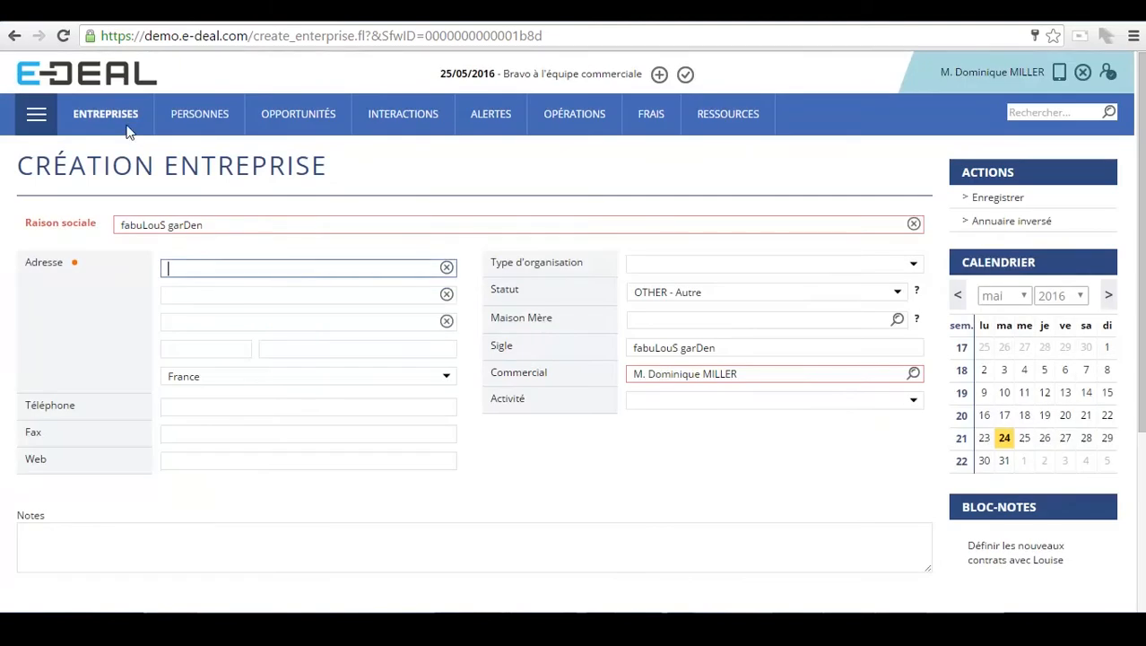
mouse_move(120, 108)
left_click(85, 196)
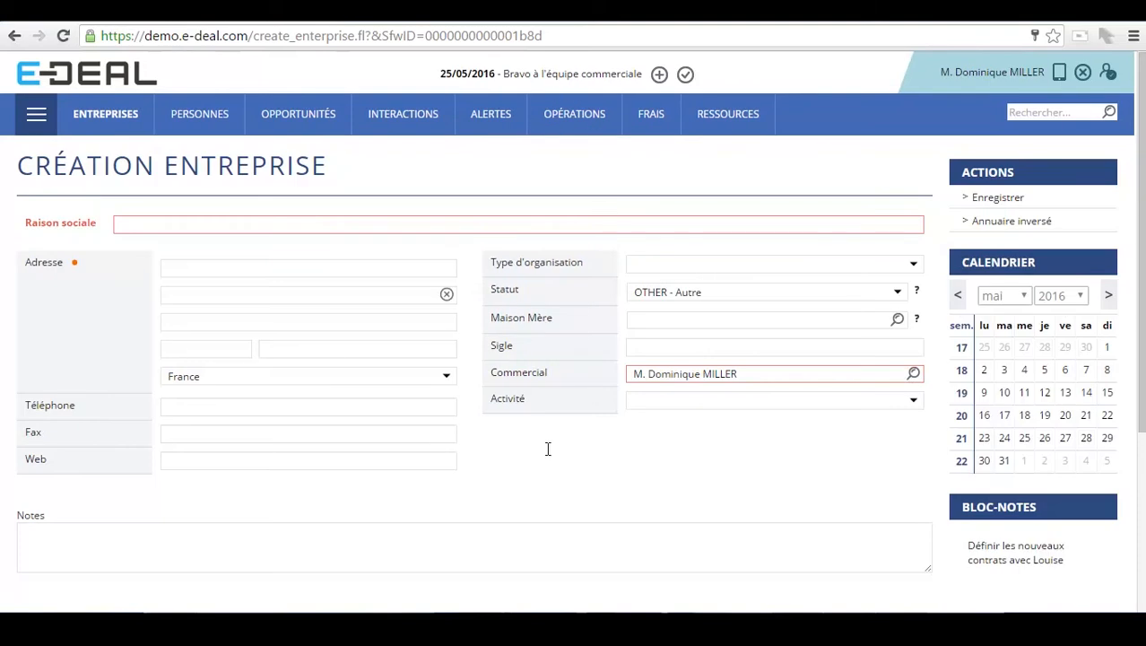
scroll(545, 453, "down", 2)
left_click(141, 482)
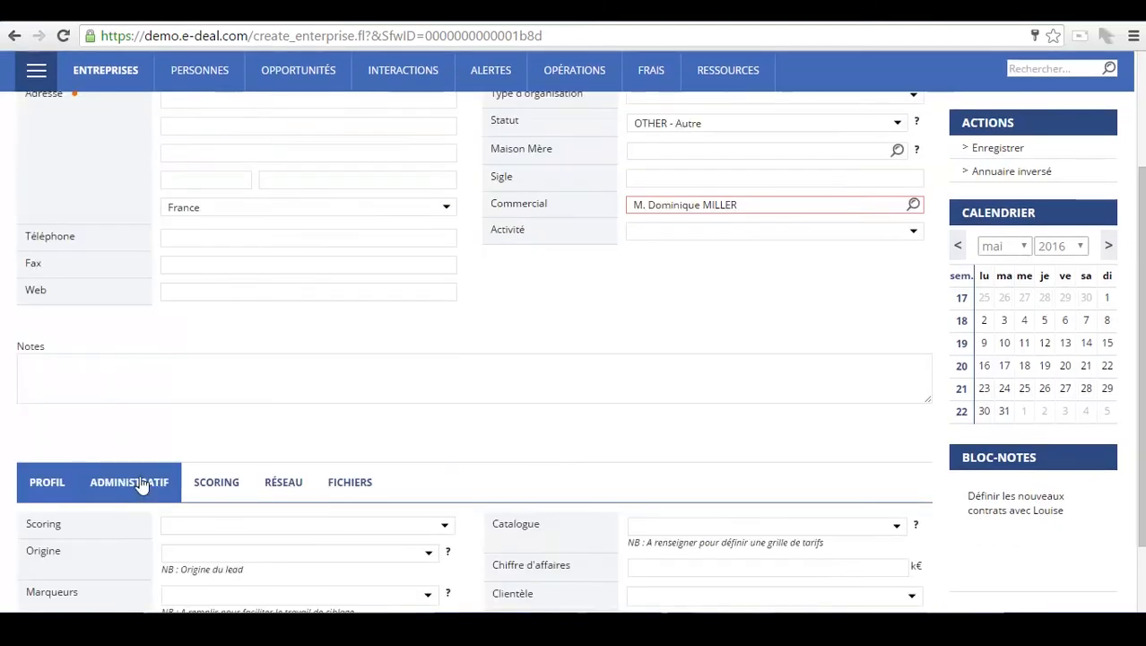
scroll(356, 381, "down", 1)
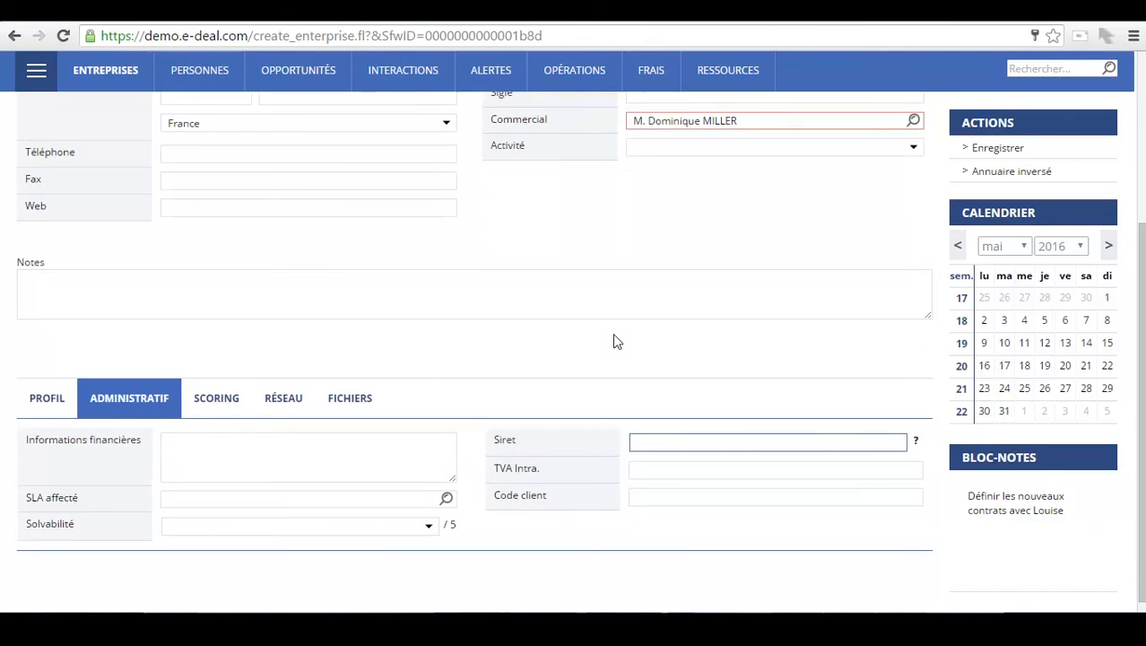
key("ctrl+v")
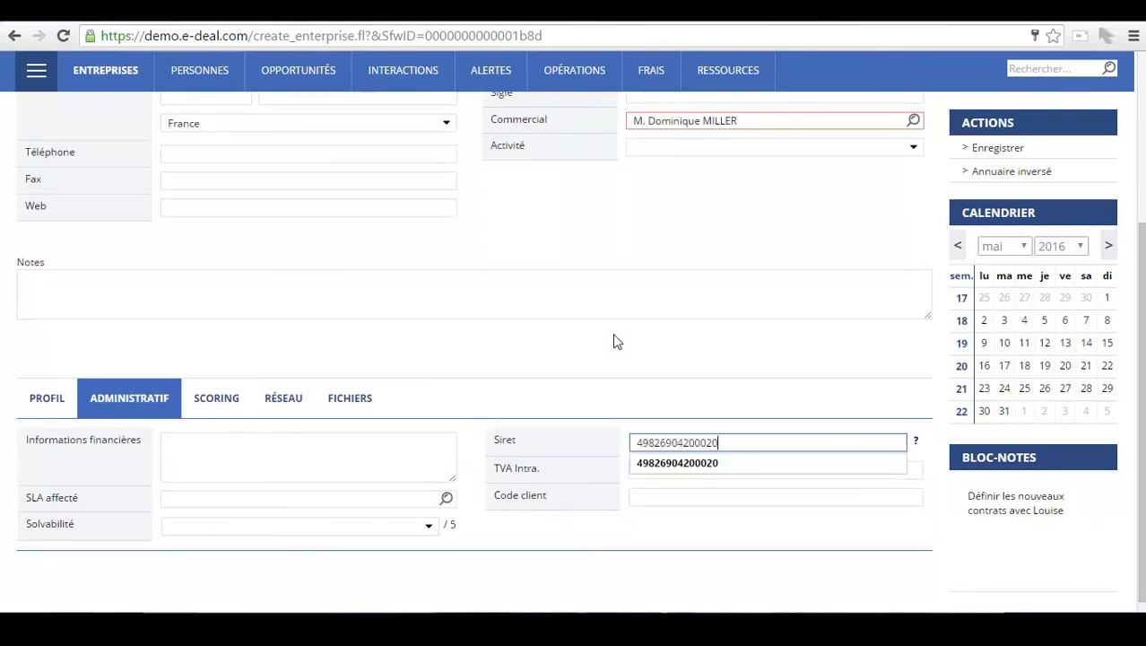
left_click(647, 496)
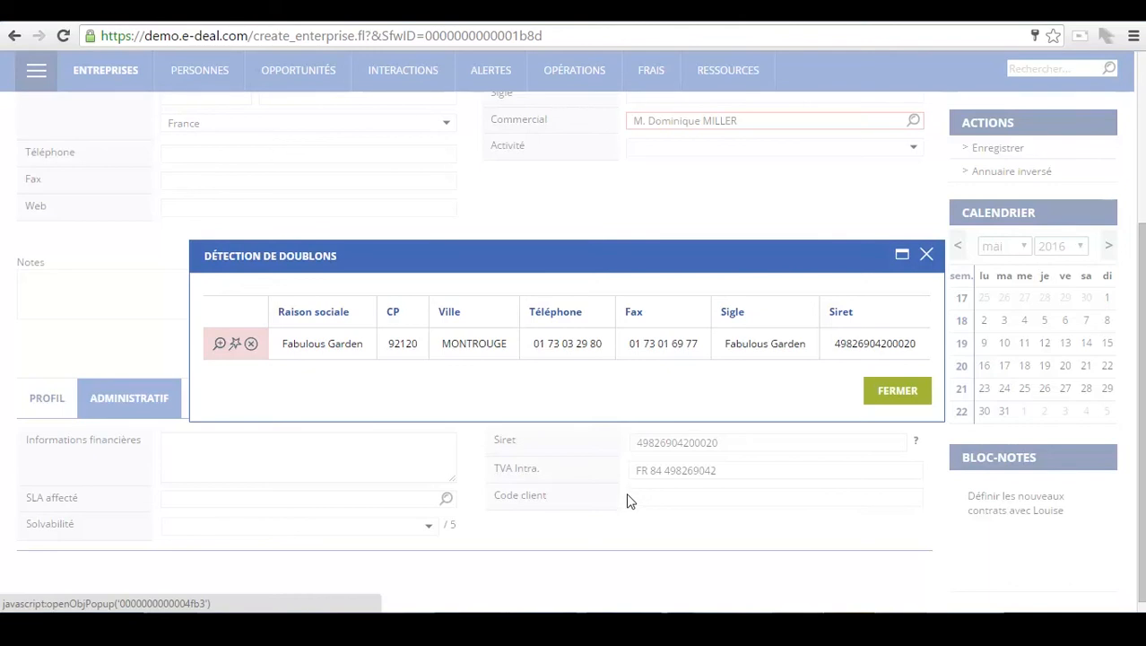
Step: Select the matching Siret in the duplicate warning, then close the warning
double_click(848, 343)
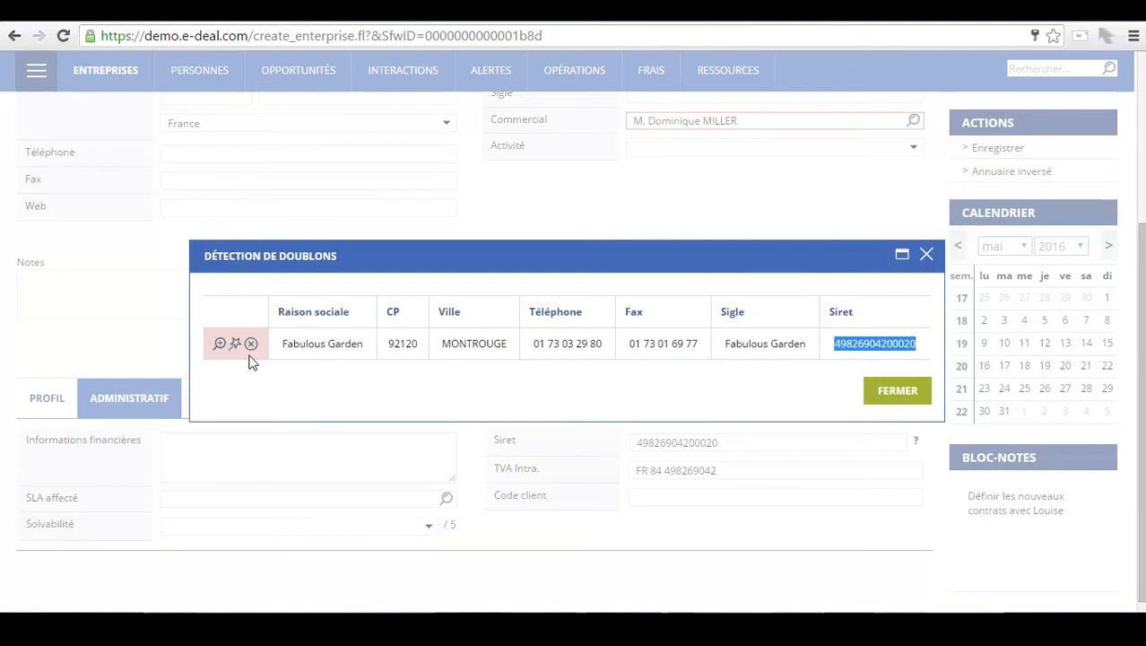
left_click(901, 391)
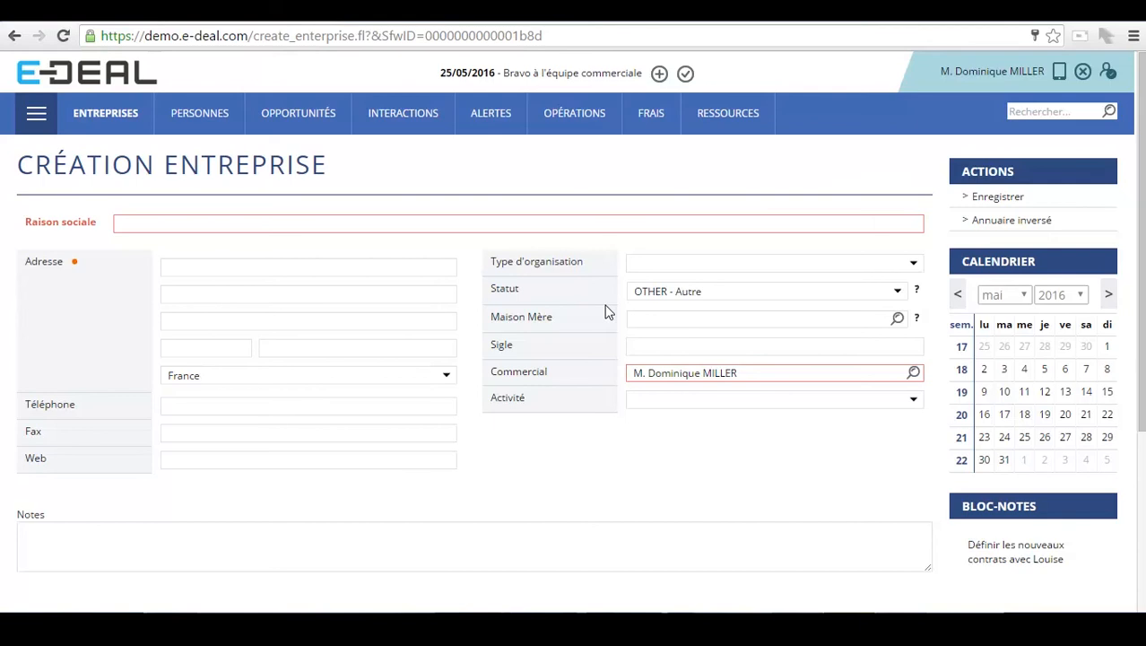
Step: Create a new person and put the contact's mobile number in the Mobile field
mouse_move(200, 113)
left_click(191, 196)
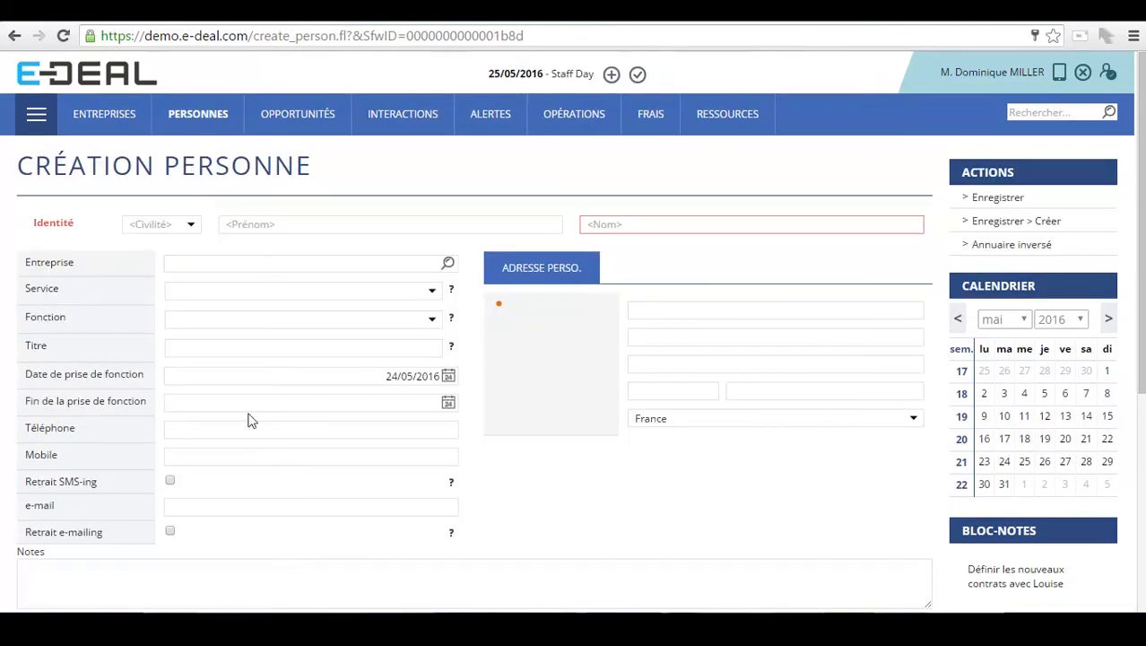
left_click(235, 455)
left_click(240, 456)
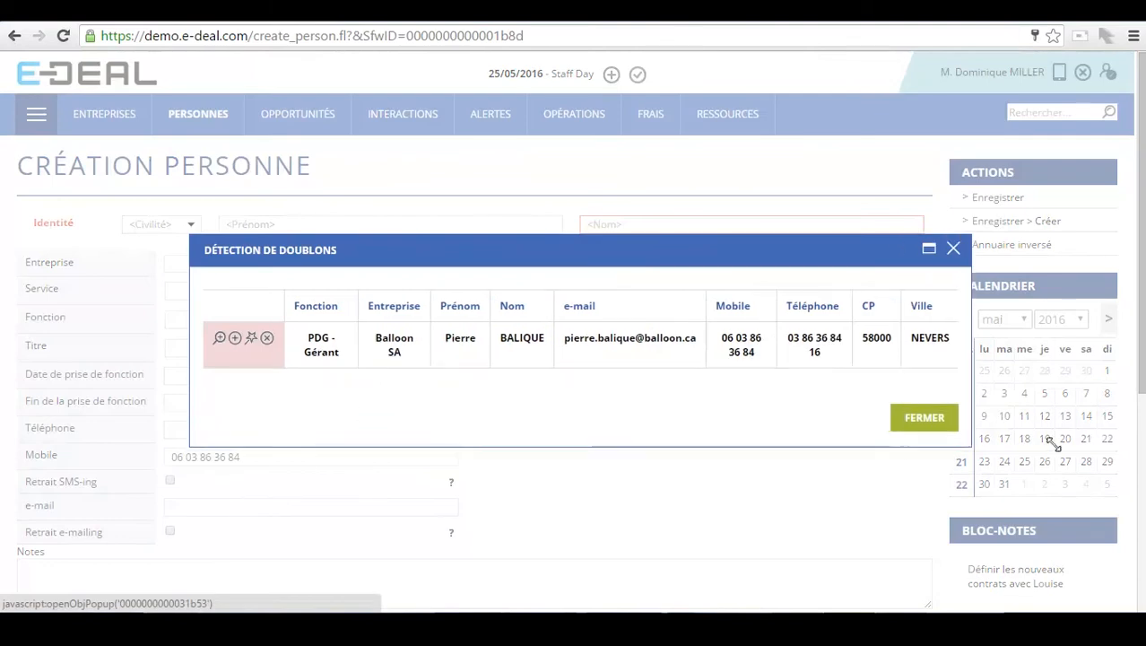
Step: Move the Balloon SA duplicate warning aside and close it
left_click_drag(672, 257, 540, 227)
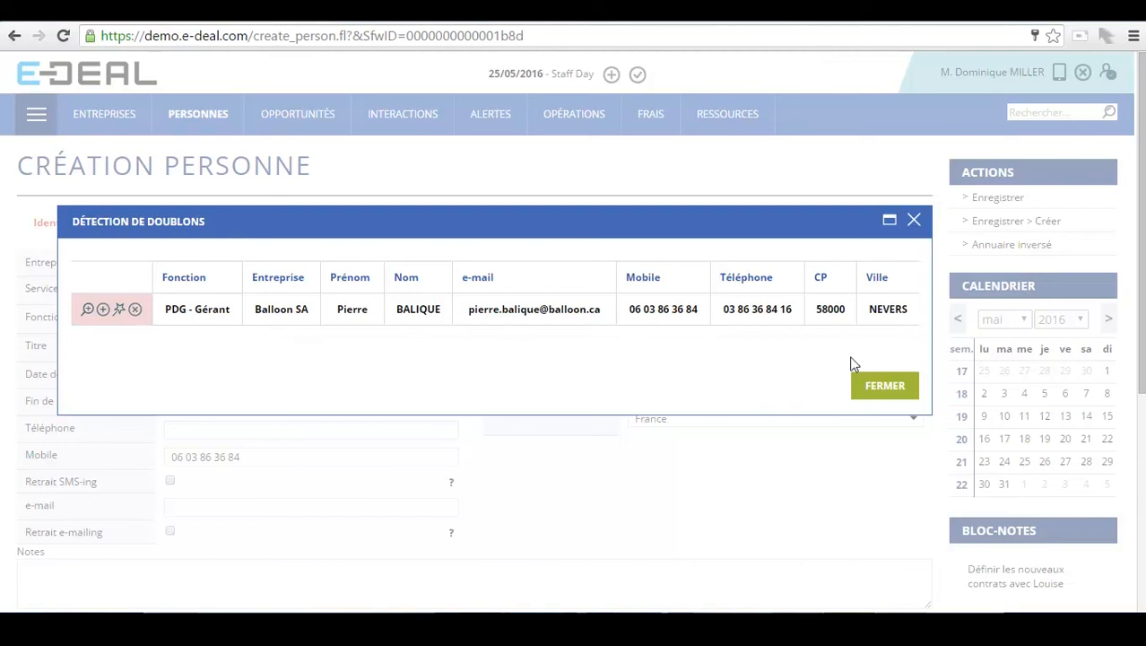
left_click(881, 388)
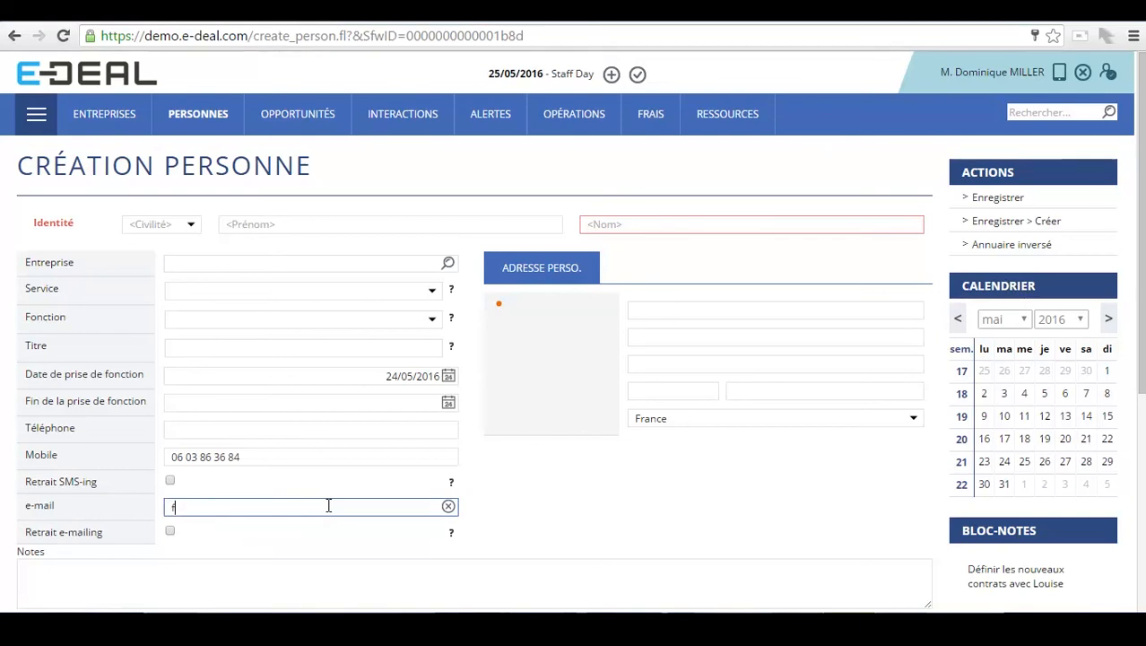
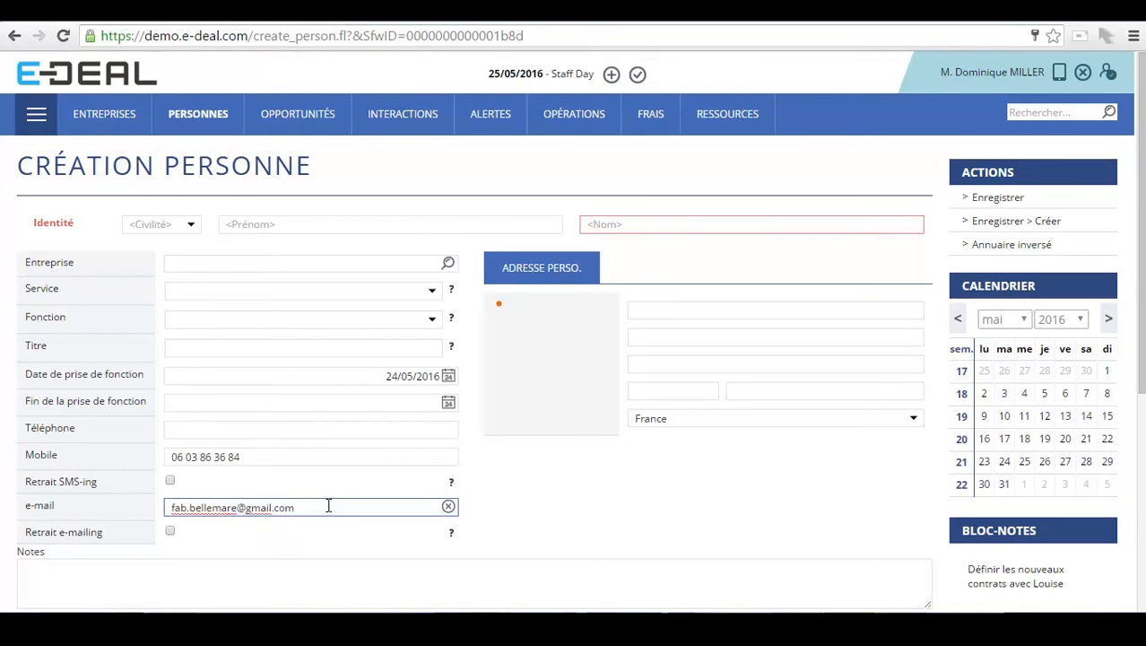
Step: Enter the contact's e-mail address, review the two flagged duplicates, and close the warning
left_click(326, 460)
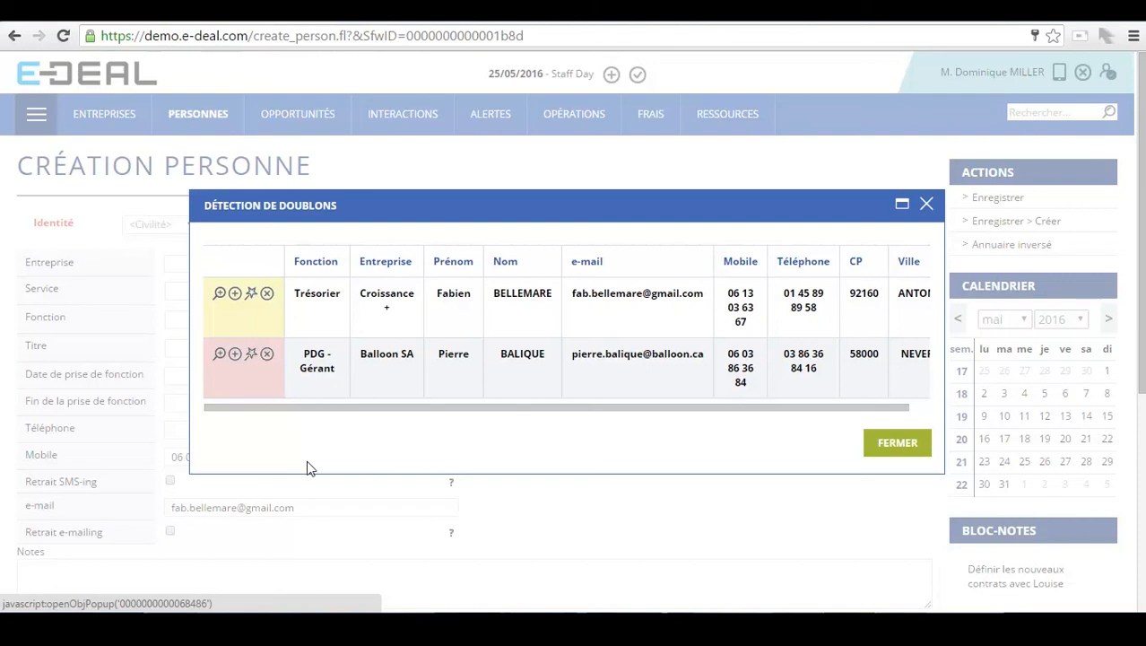
left_click_drag(195, 473, 18, 428)
left_click_drag(422, 203, 433, 171)
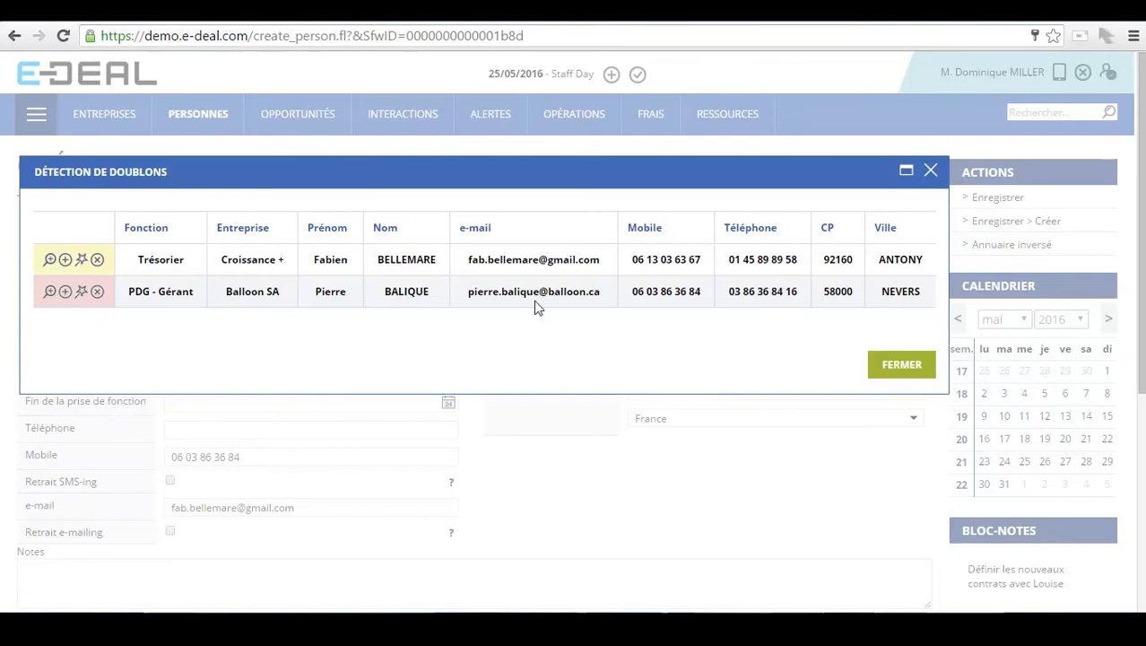
left_click(902, 367)
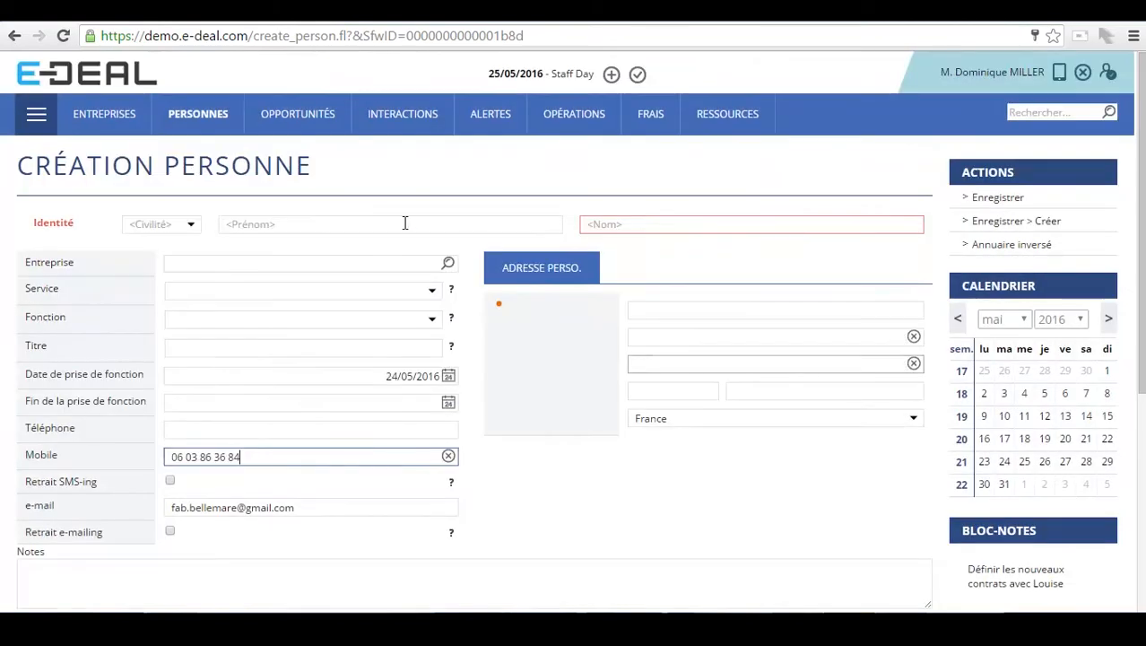
Step: Start a new person record with the contact's first name and surname filled in
mouse_move(218, 131)
left_click(180, 201)
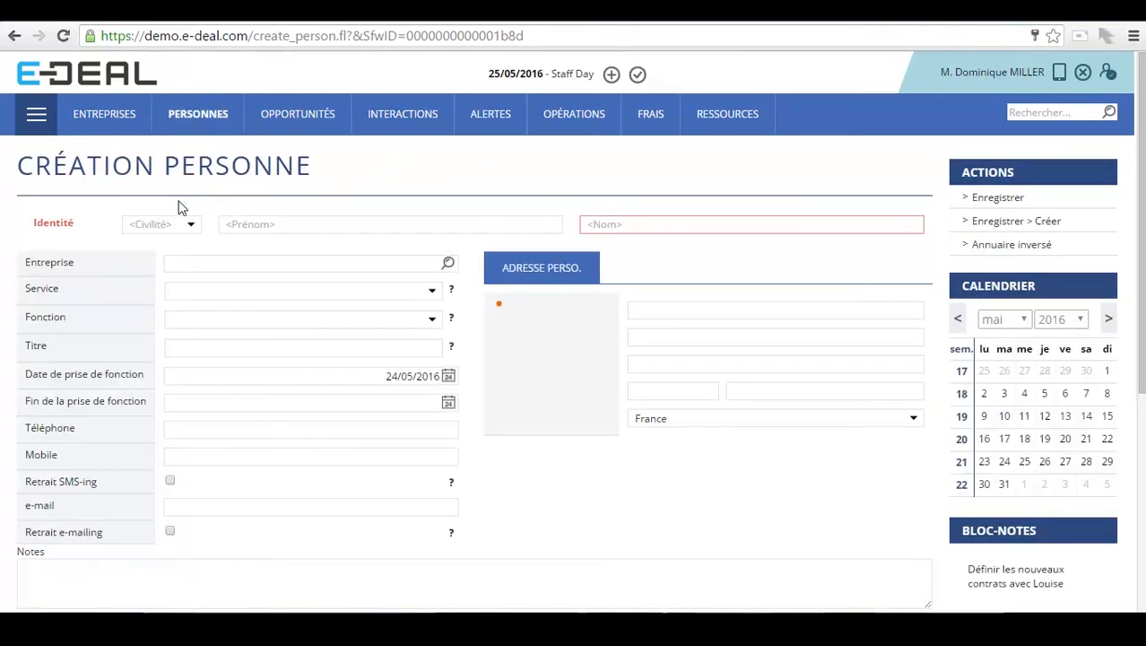
left_click(251, 223)
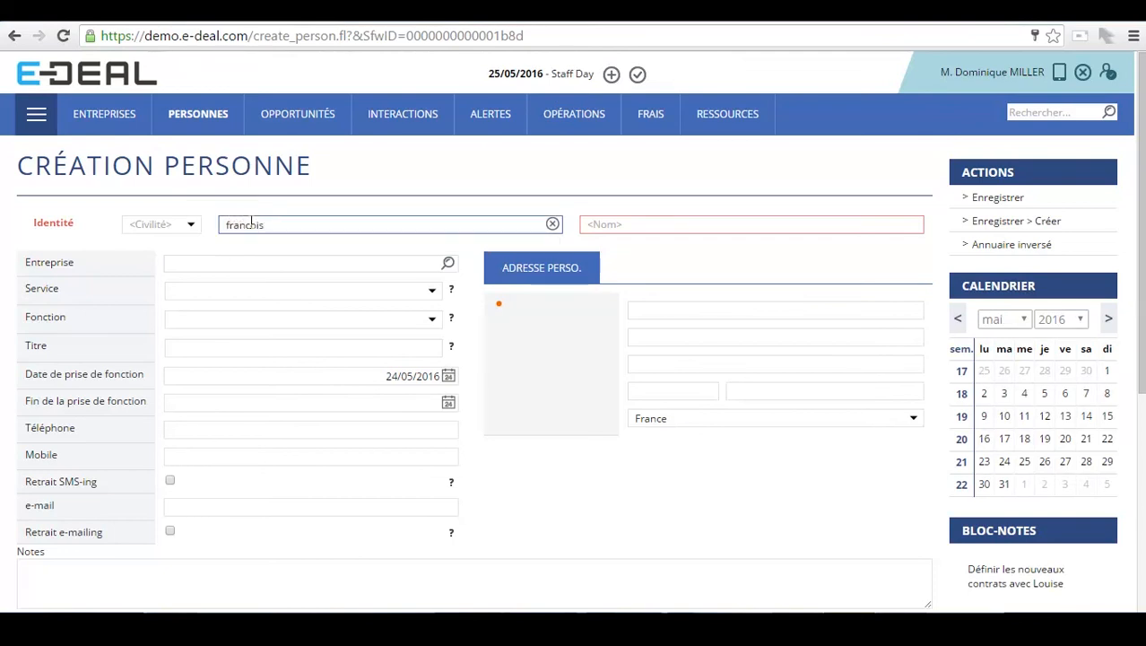
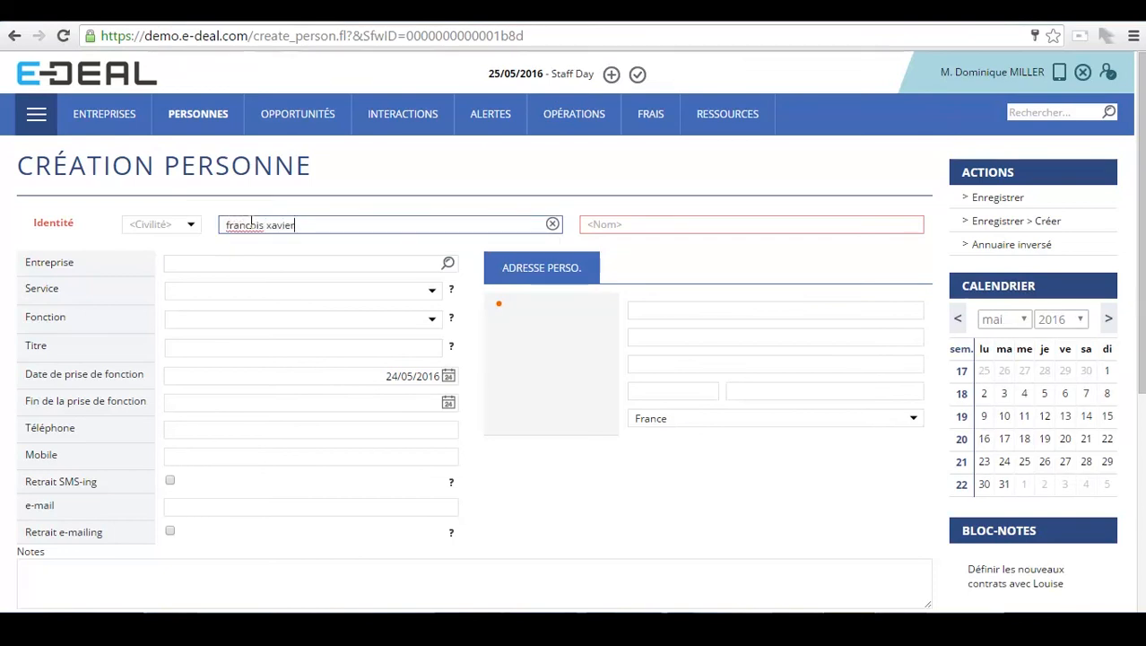
left_click(619, 225)
left_click(619, 226)
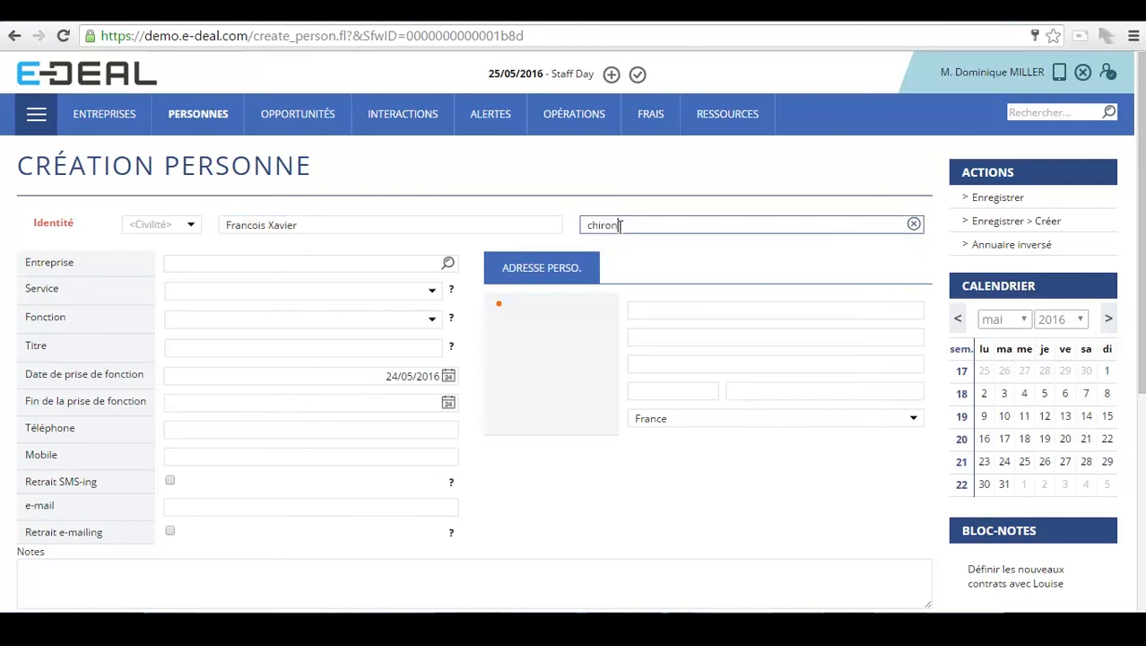
Step: Review the single name-based duplicate match, then close the warning
left_click(663, 363)
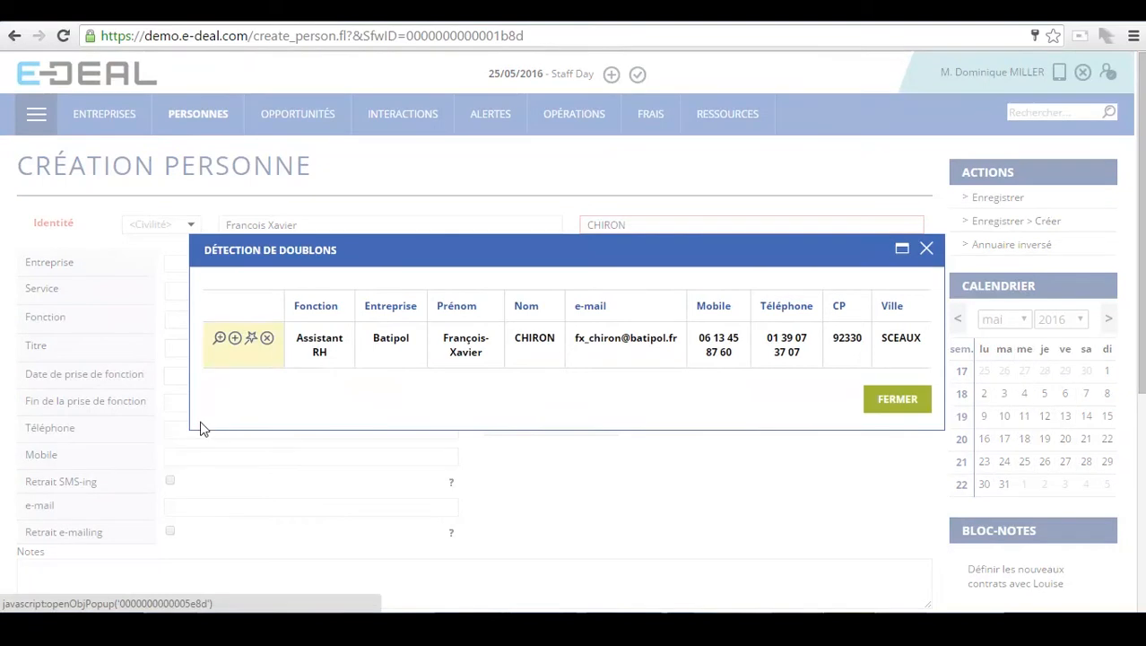
left_click_drag(191, 428, 56, 372)
left_click_drag(665, 374, 666, 424)
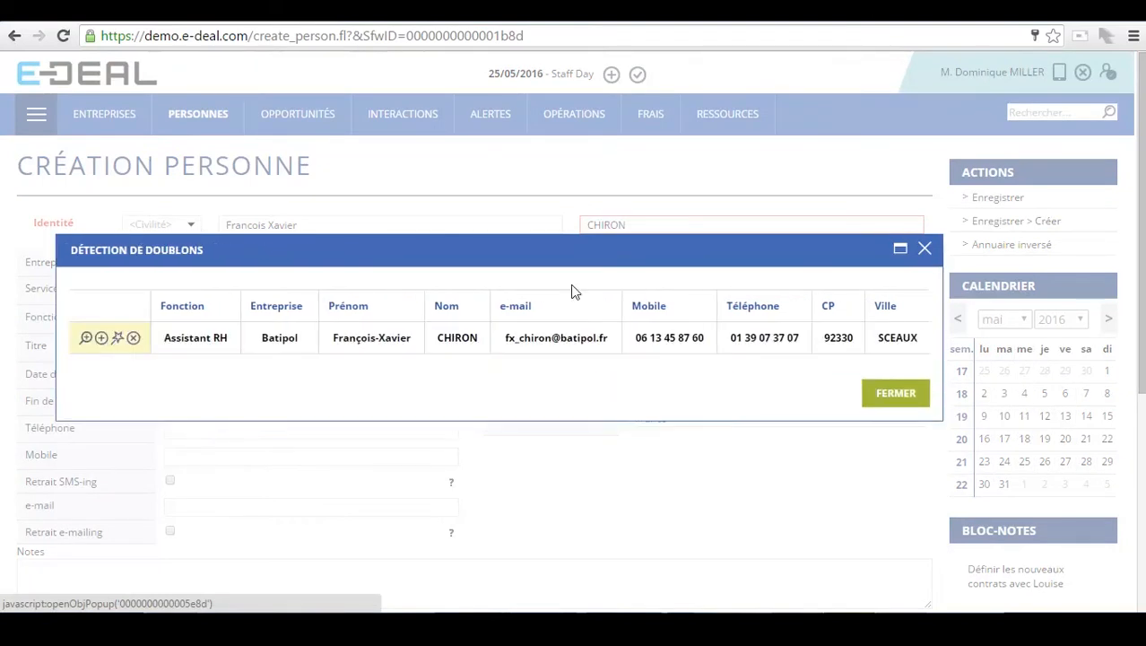
left_click_drag(558, 251, 529, 291)
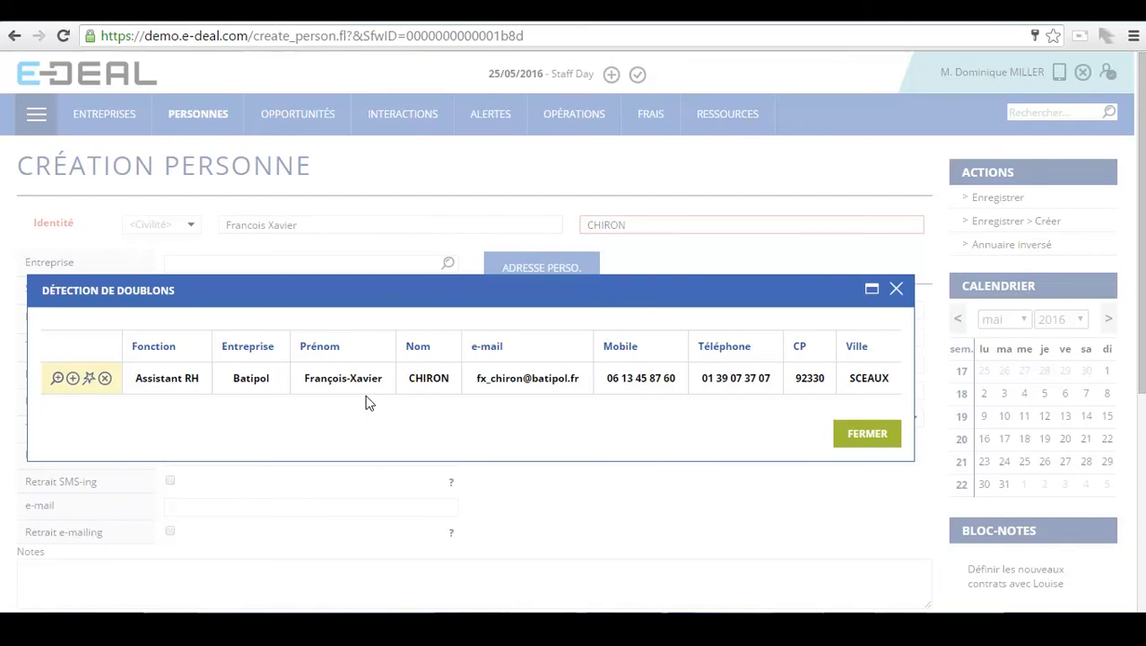
left_click(872, 436)
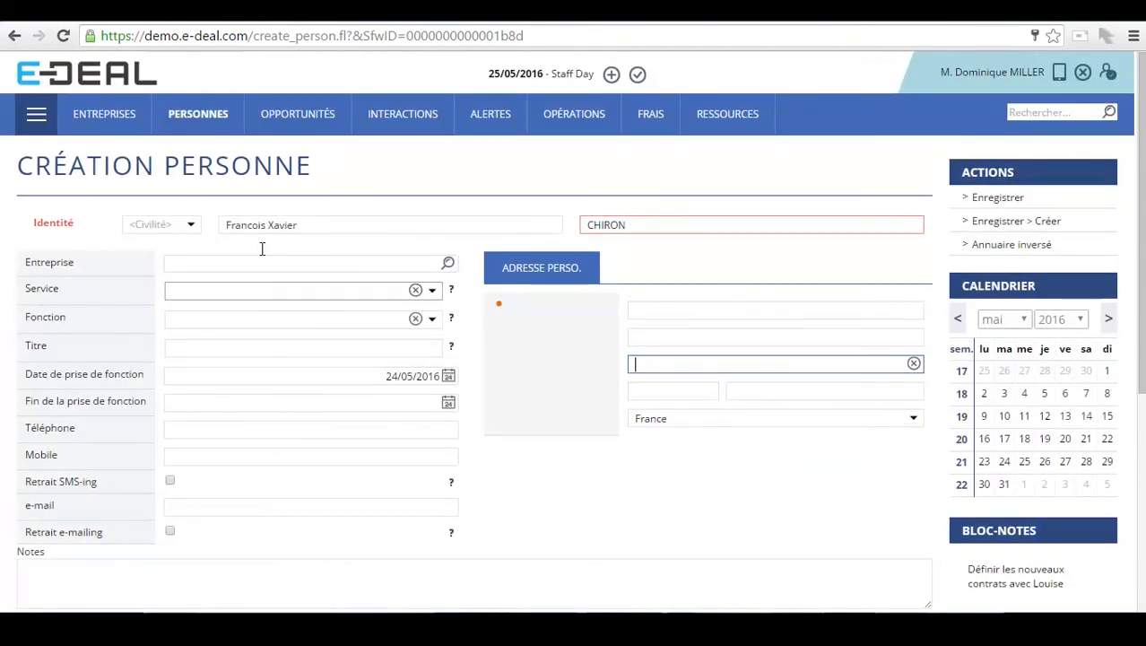
Step: Filter the Similaires persons list to Certitude duplicates, showing 10 pairs
mouse_move(204, 125)
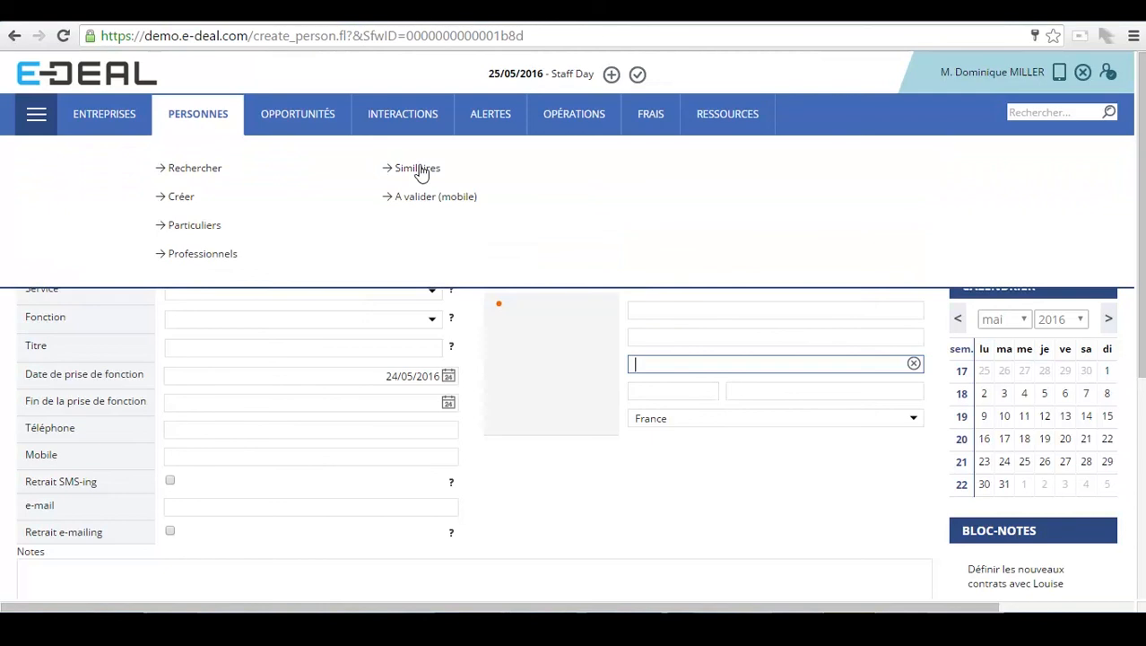
left_click(418, 170)
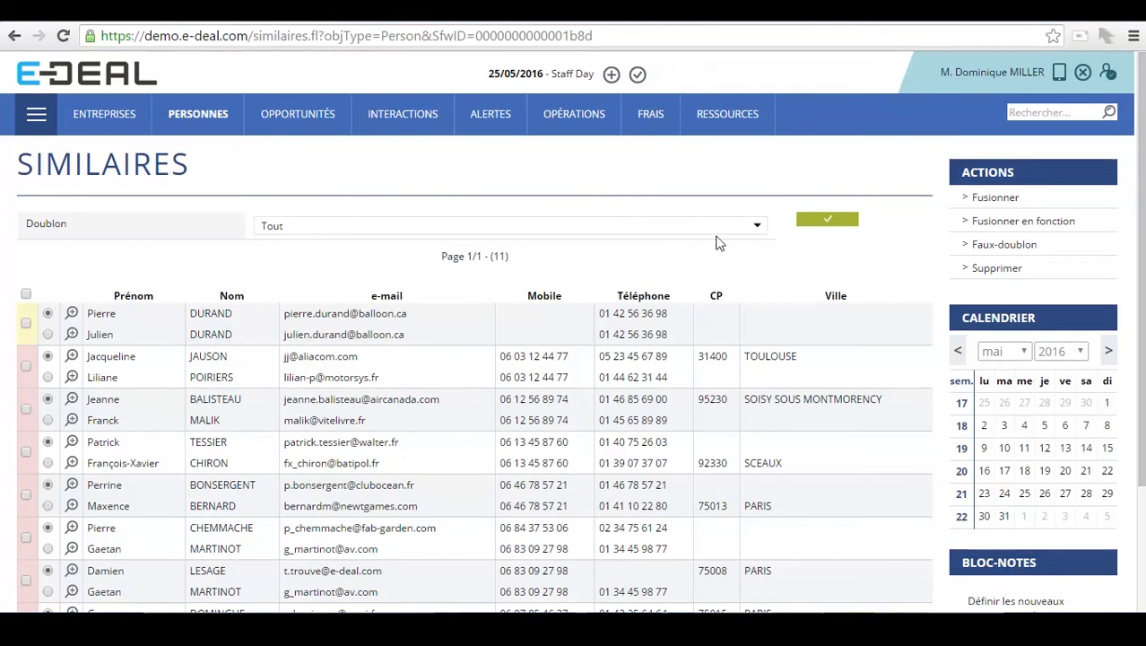
scroll(615, 295, "down", 3)
scroll(619, 359, "up", 3)
left_click(759, 229)
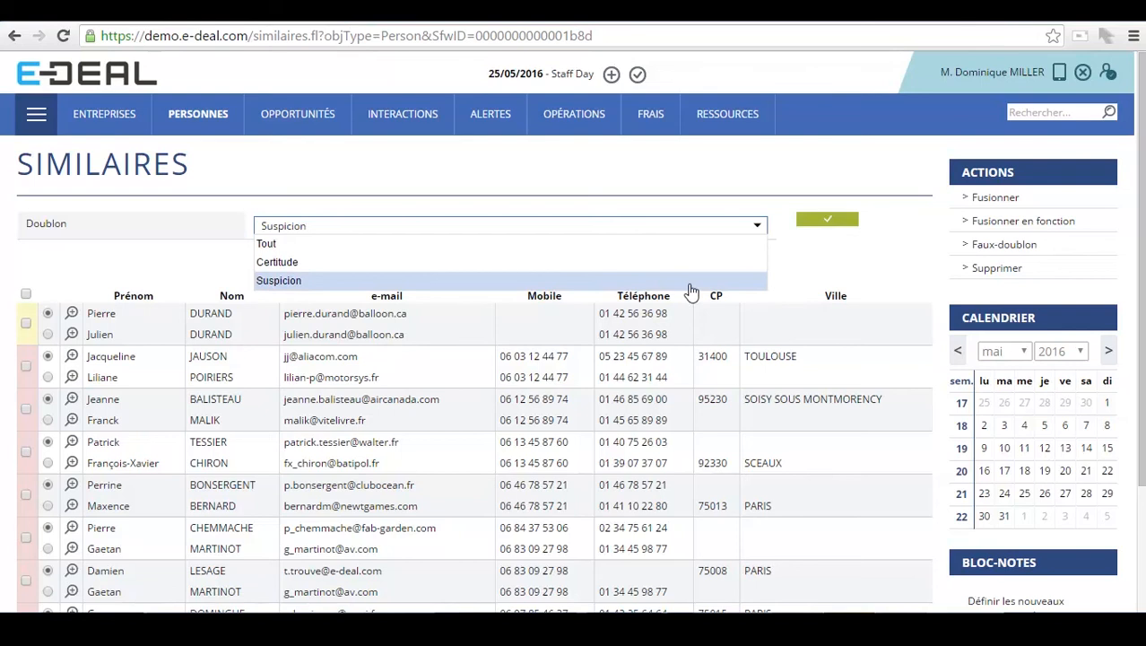
left_click(689, 264)
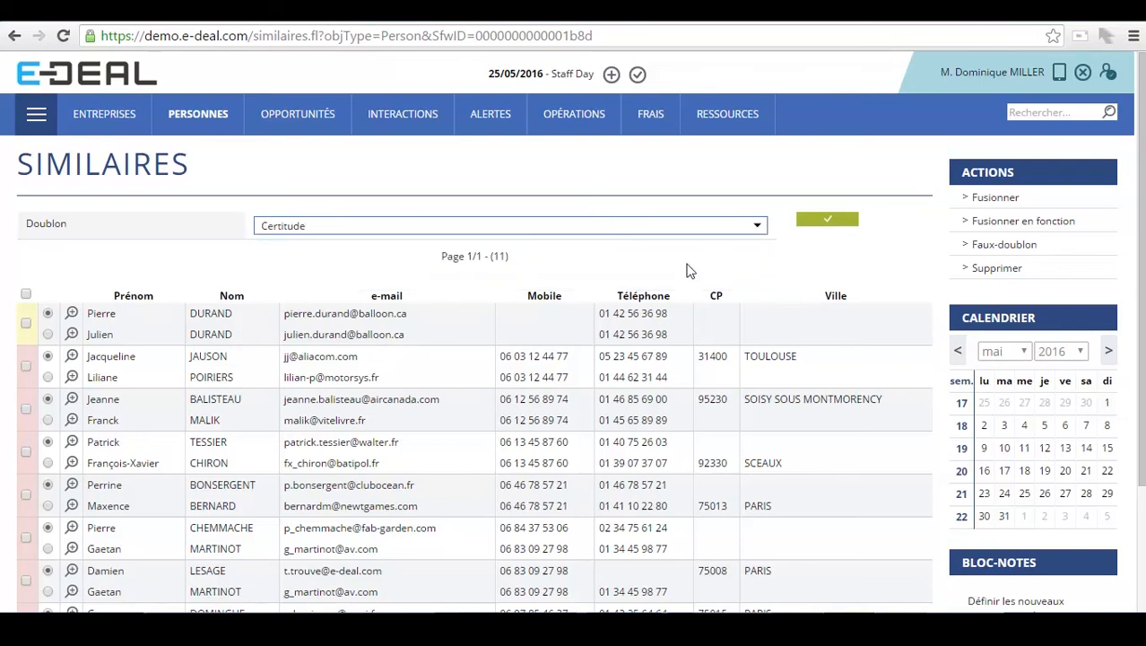
left_click(816, 228)
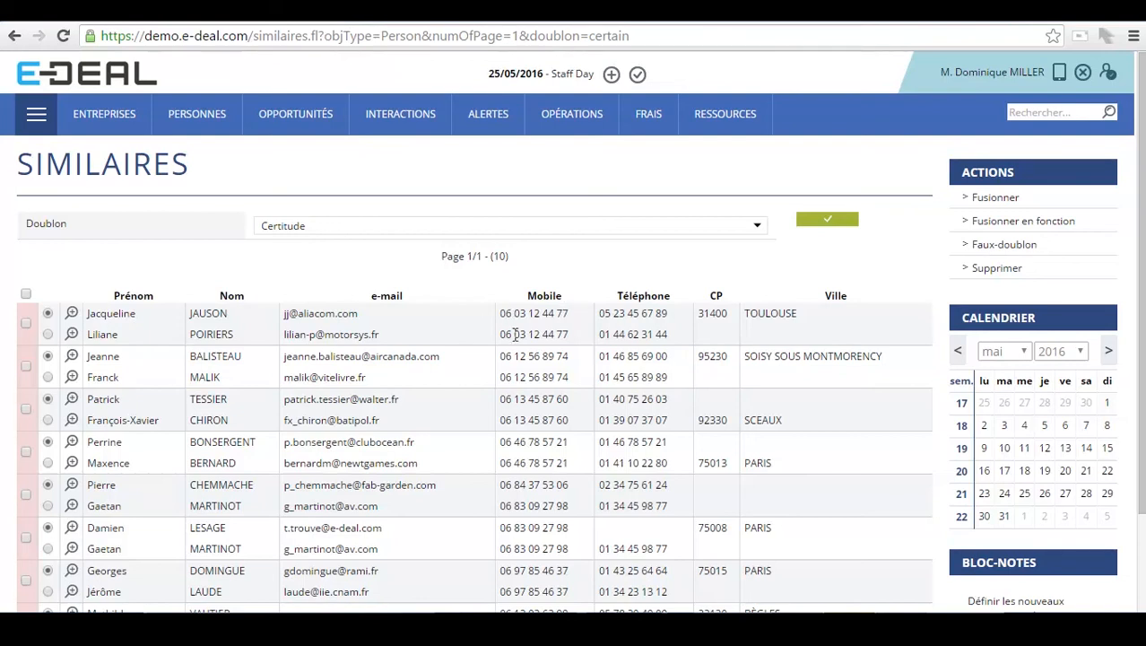
Step: Tick the first three duplicate pairs and make the third pair's second record the principal
left_click(26, 321)
left_click(25, 367)
left_click(26, 409)
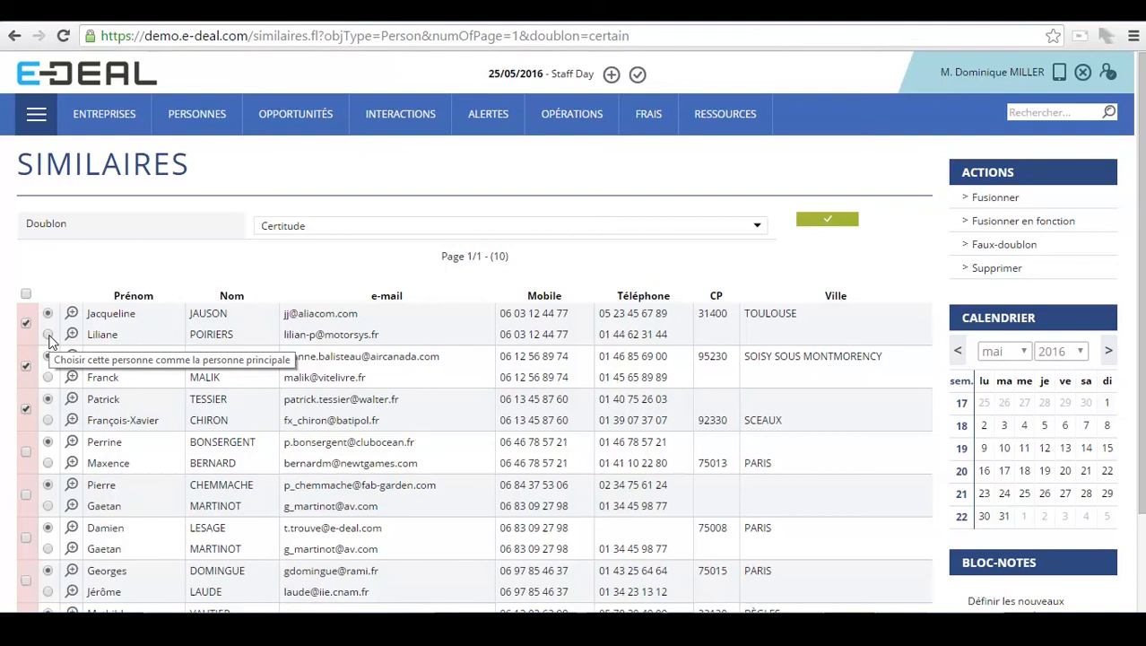
left_click(47, 420)
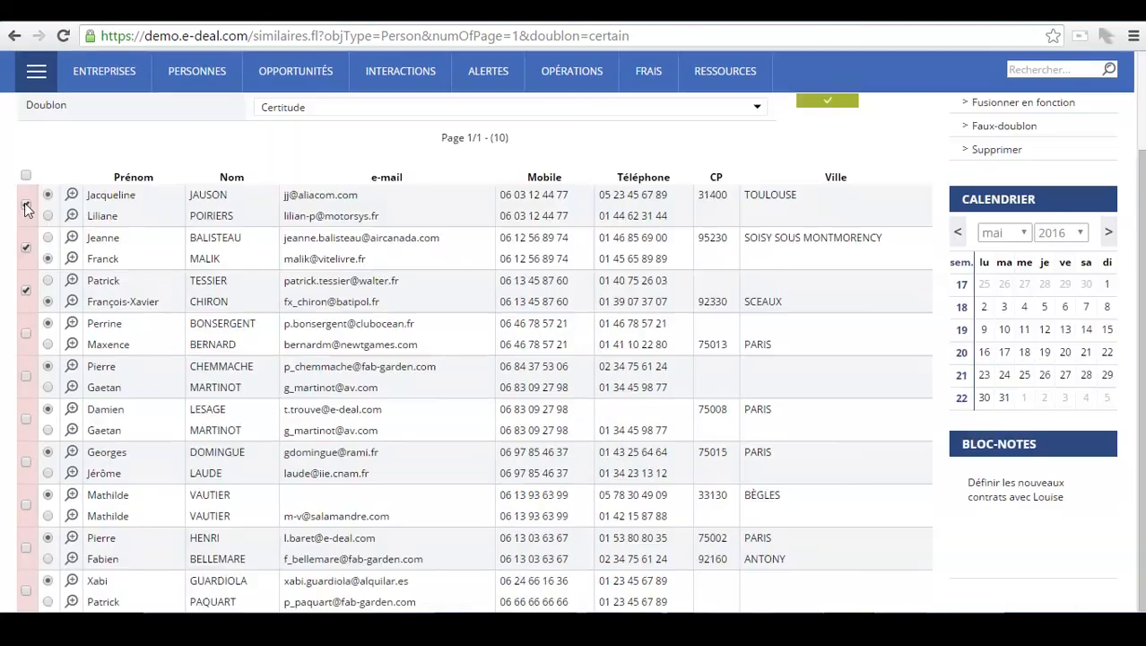
Step: Untick those three pairs and tick the pair of two identically named records instead
left_click(26, 205)
left_click(26, 248)
left_click(28, 289)
left_click(26, 505)
Step: Also tick the next pair, merge the ticked pairs with Fusionner, and dismiss the success message
left_click(105, 552)
scroll(1079, 213, "up", 1)
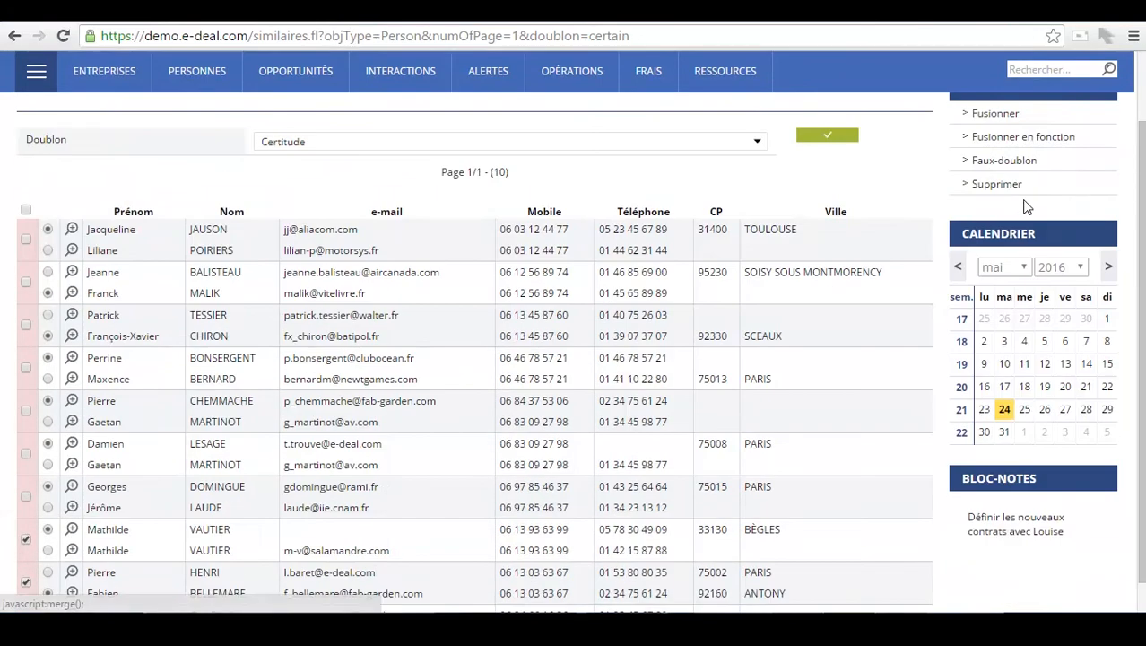
left_click(995, 113)
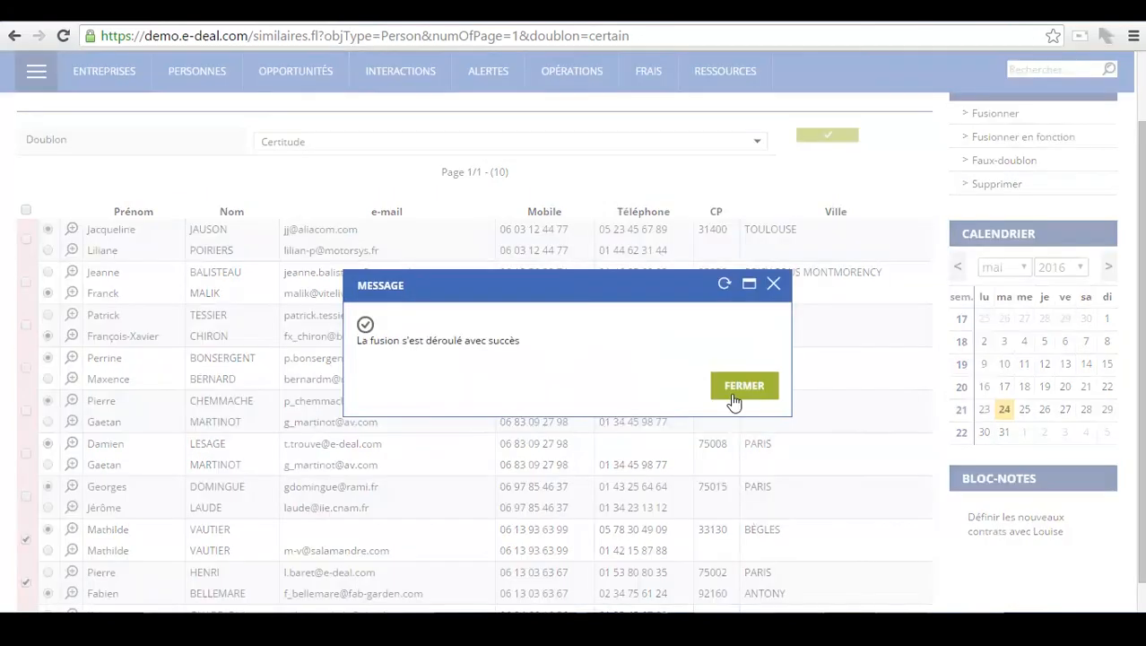
left_click(740, 391)
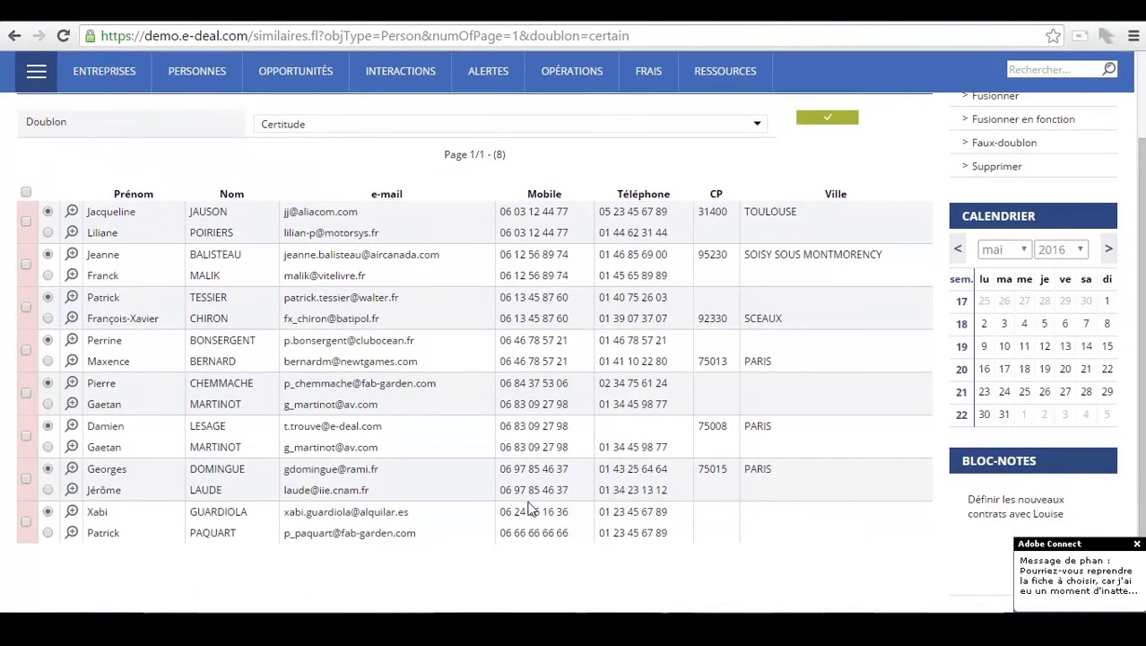
scroll(549, 502, "up", 2)
Step: Search persons for 'vautier' and review the merged person's record and wall
mouse_move(210, 123)
left_click(196, 173)
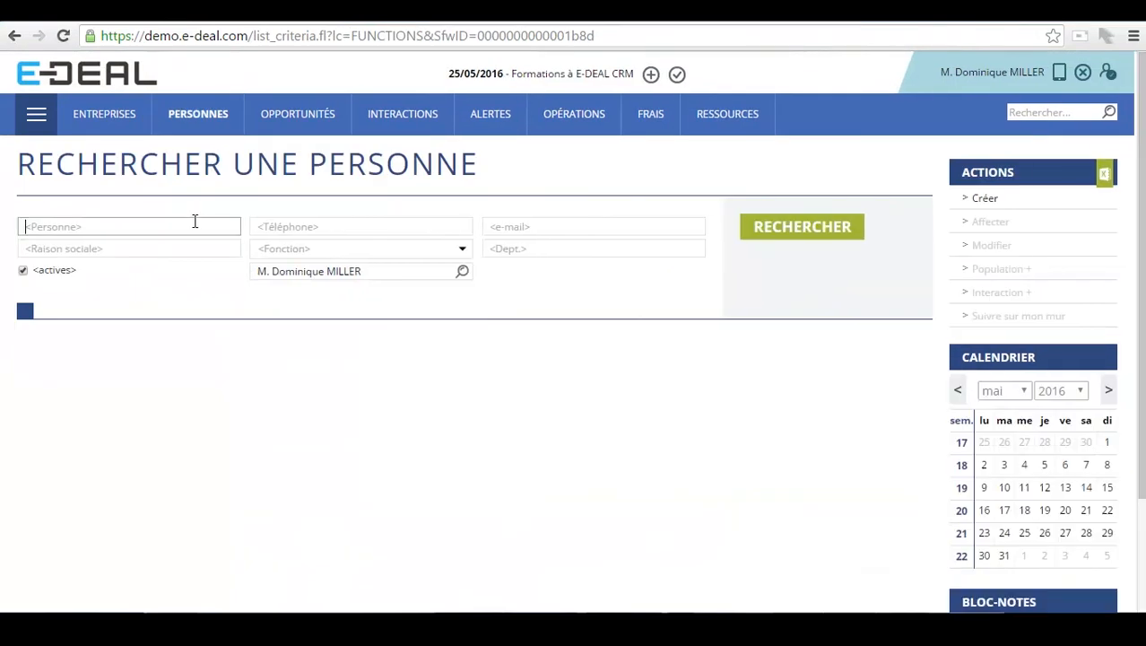
type("vautier")
key("Return")
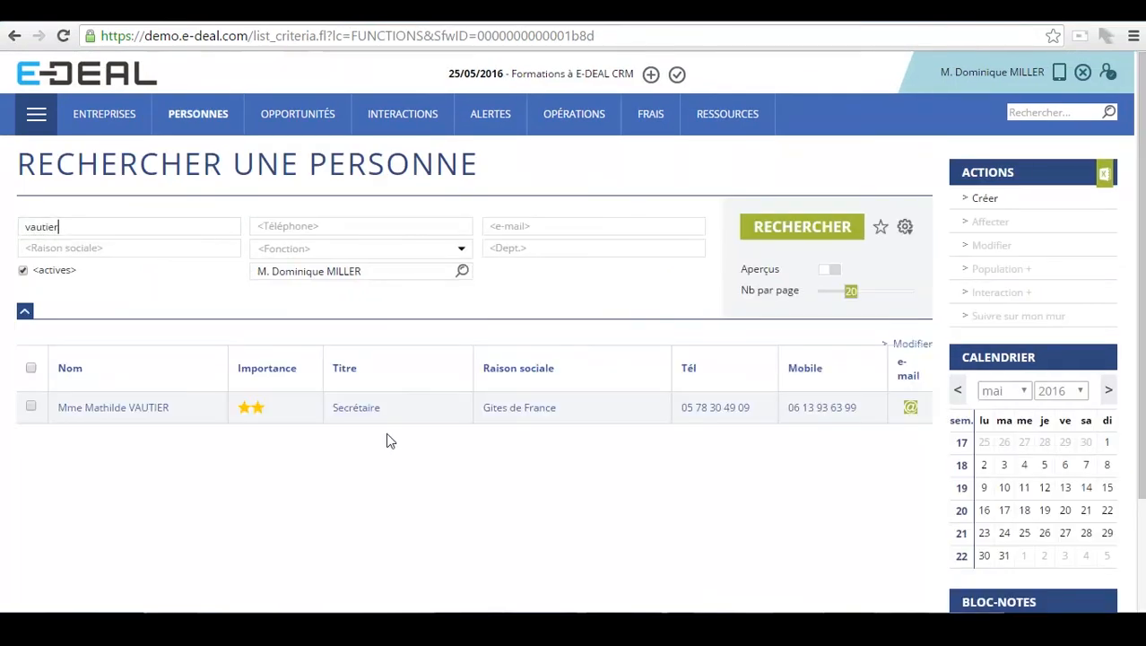
left_click(162, 415)
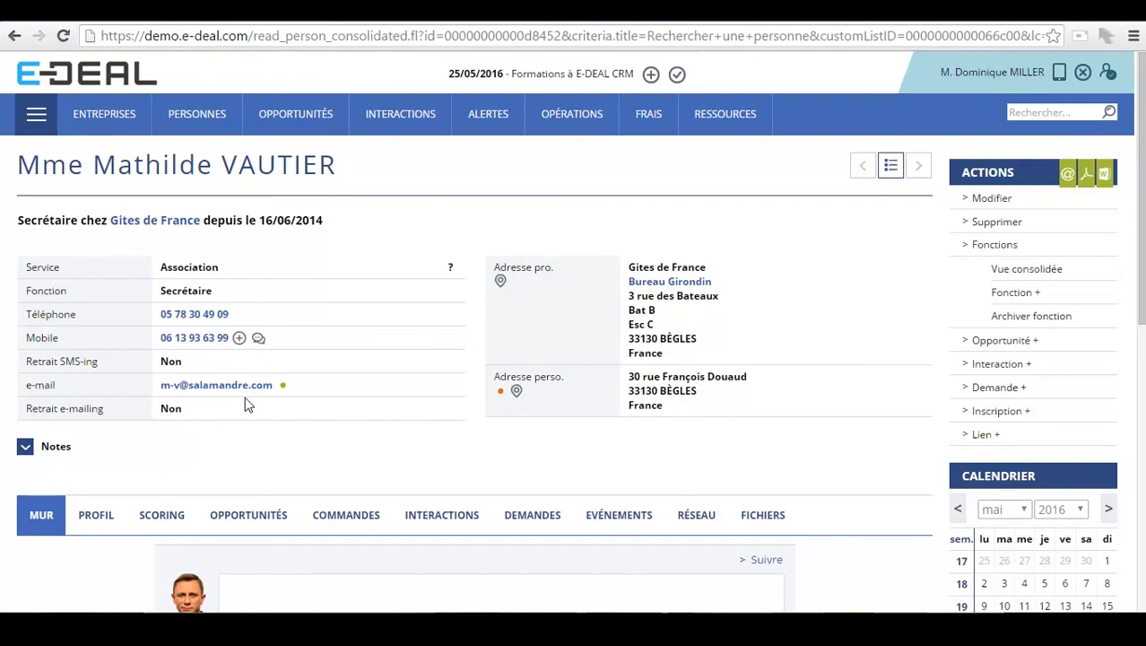
scroll(280, 374, "down", 5)
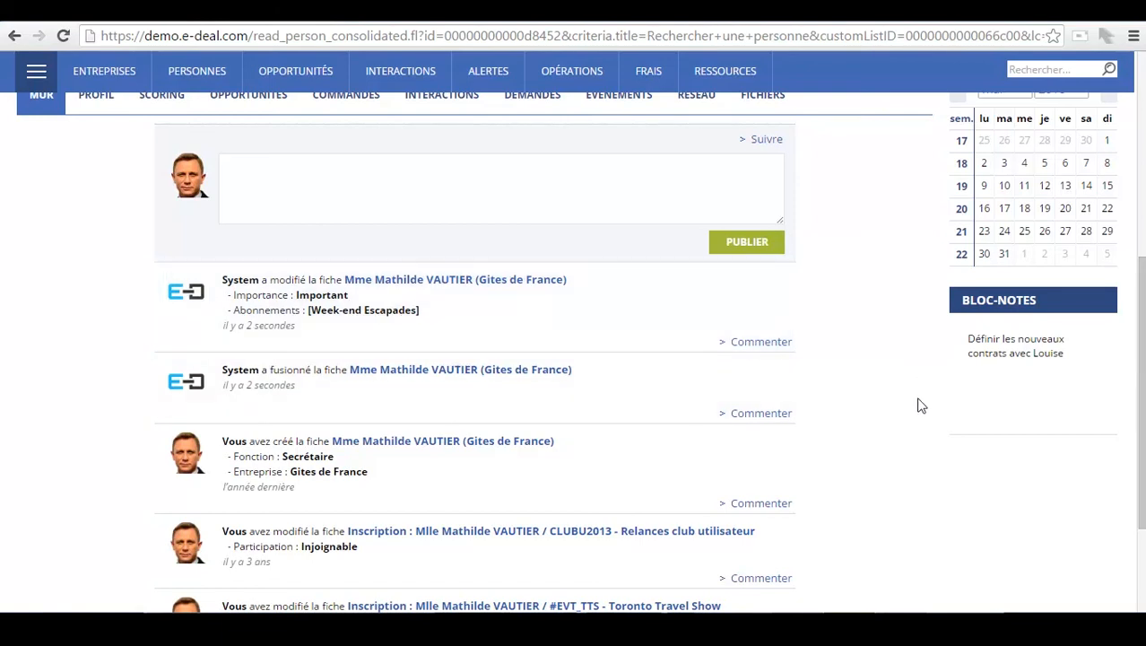
scroll(915, 406, "up", 5)
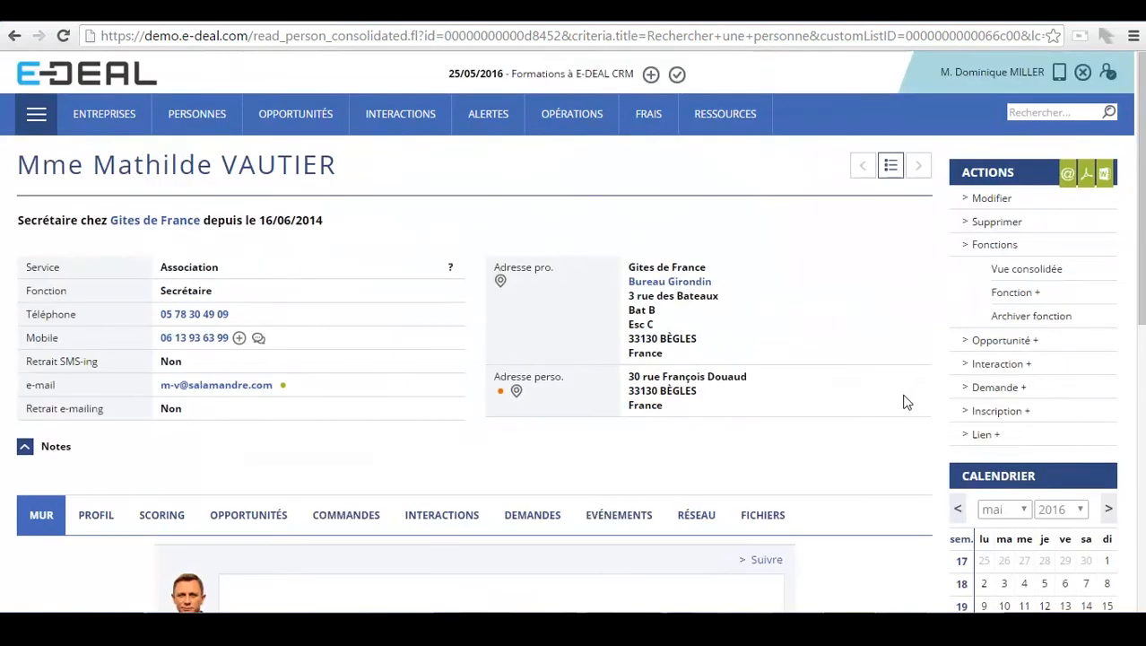
mouse_move(248, 145)
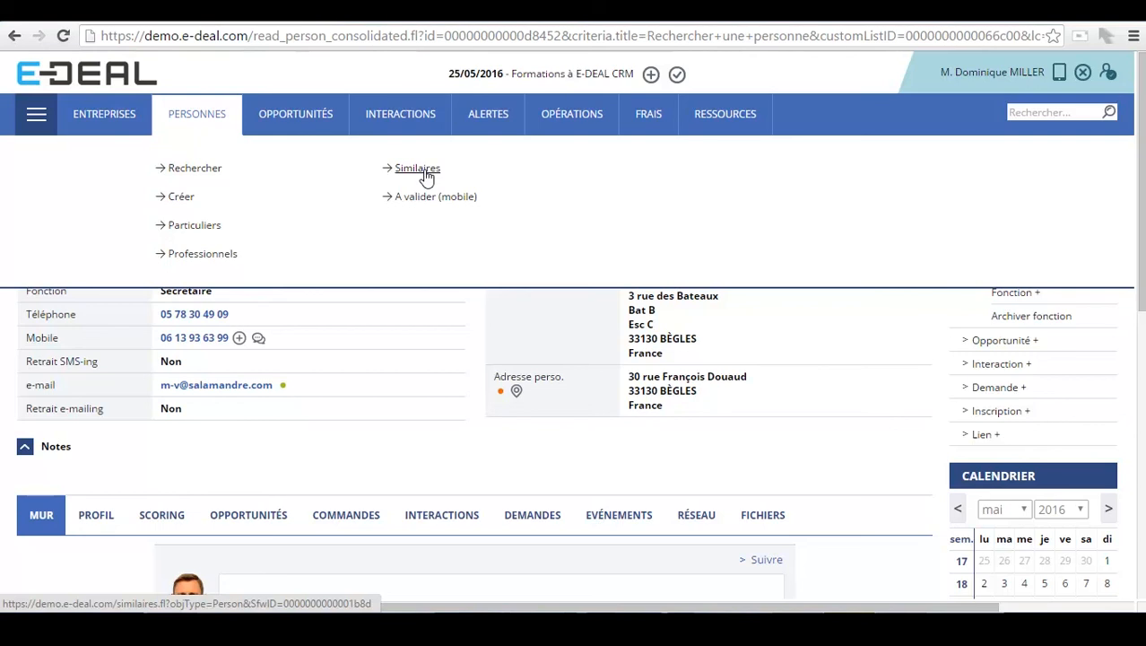
Step: Open Entreprises > Similaires and scroll through the 14 suspected duplicate company pairs
mouse_move(106, 118)
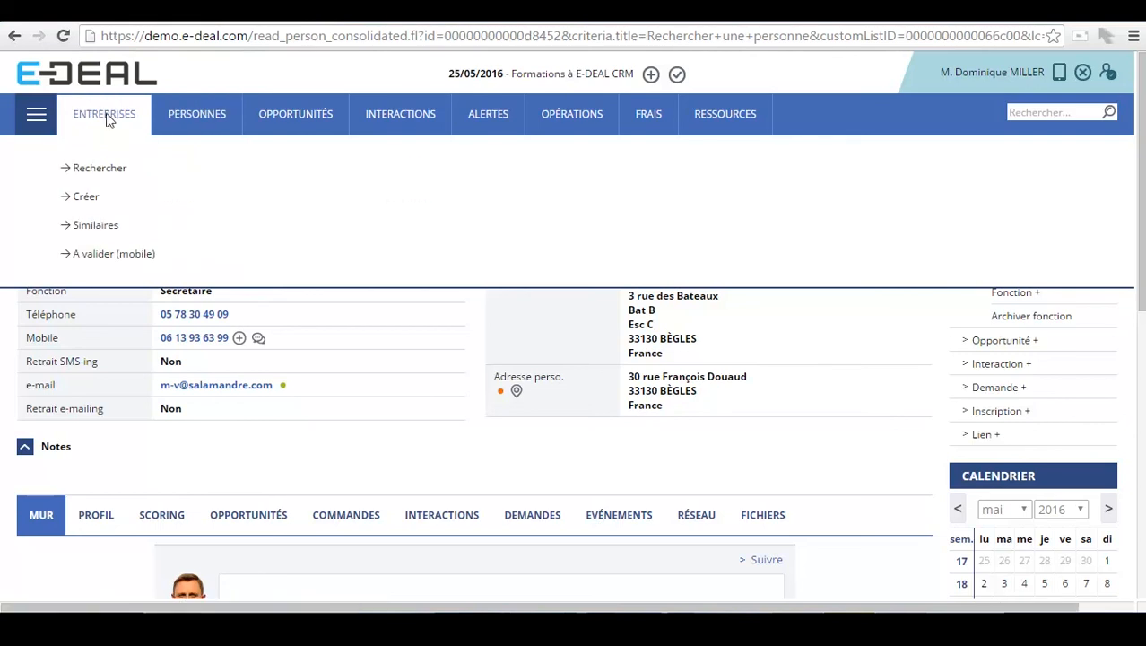
left_click(97, 226)
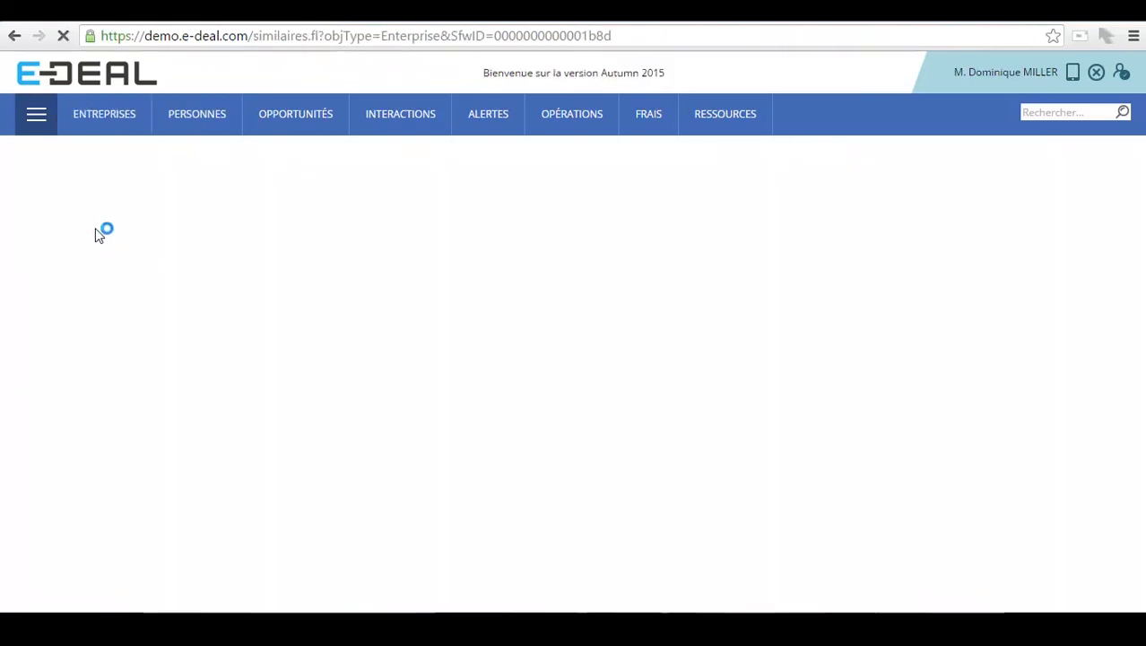
scroll(719, 263, "down", 3)
scroll(718, 262, "down", 3)
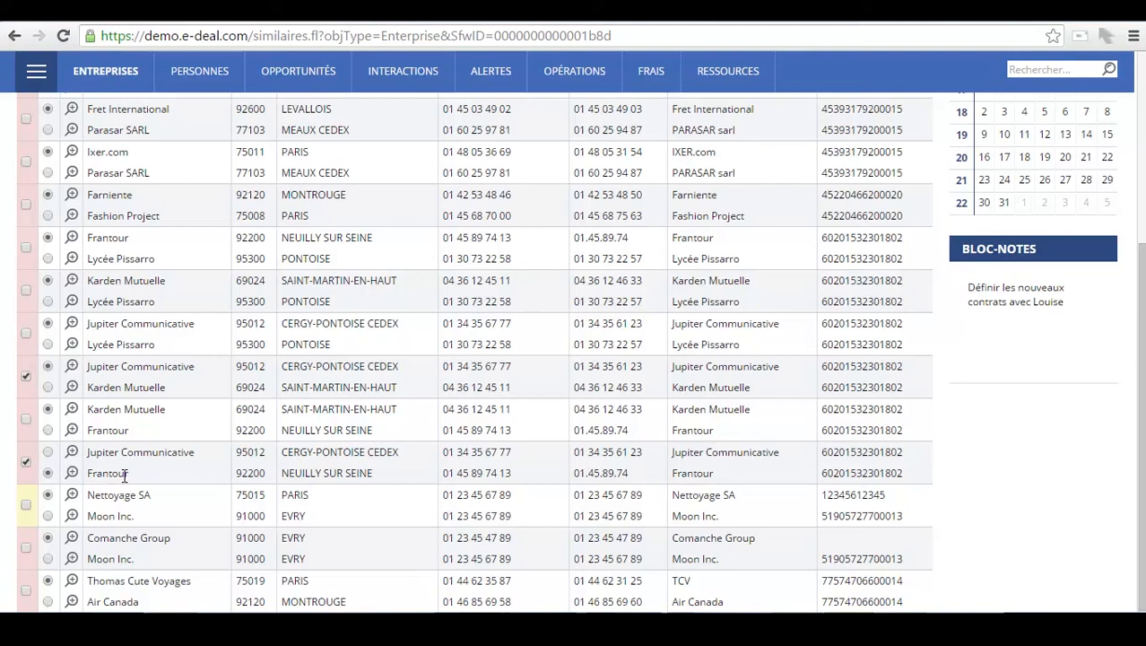
scroll(243, 148, "up", 5)
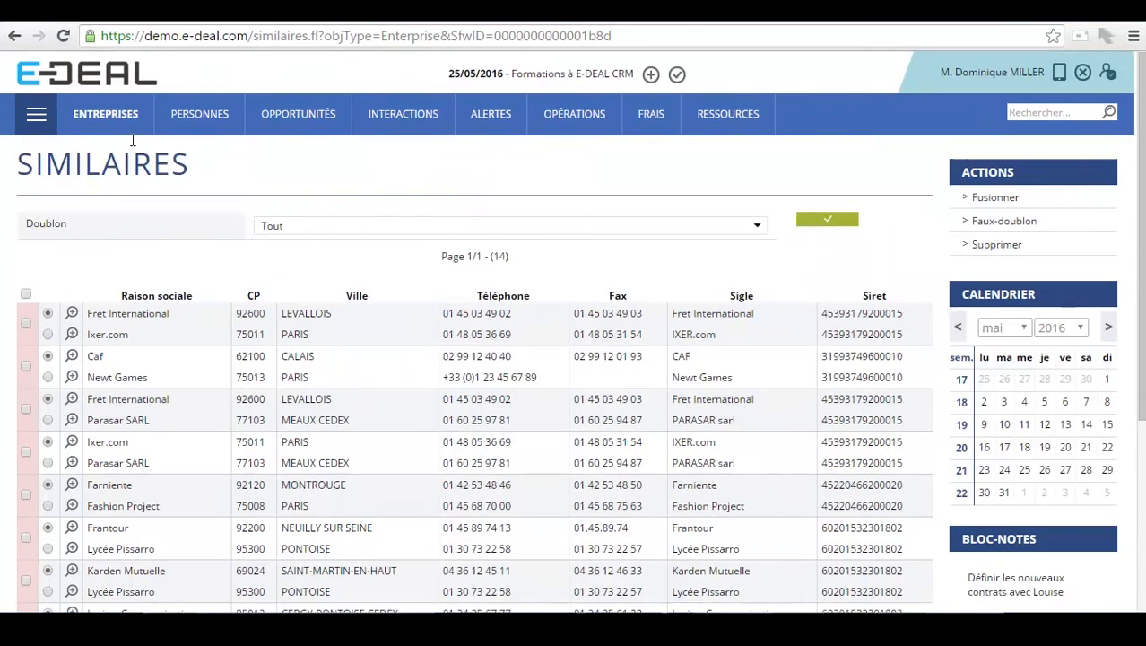
Step: From the company search, open the Euro Mountain company record
mouse_move(99, 121)
left_click(112, 170)
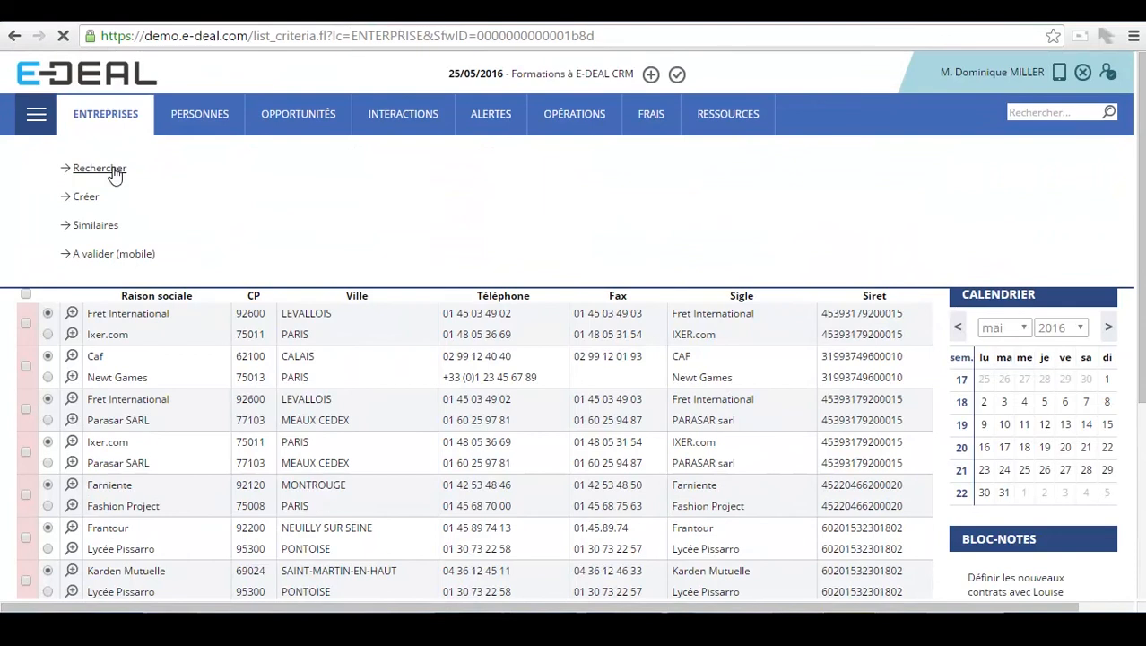
scroll(260, 421, "down", 5)
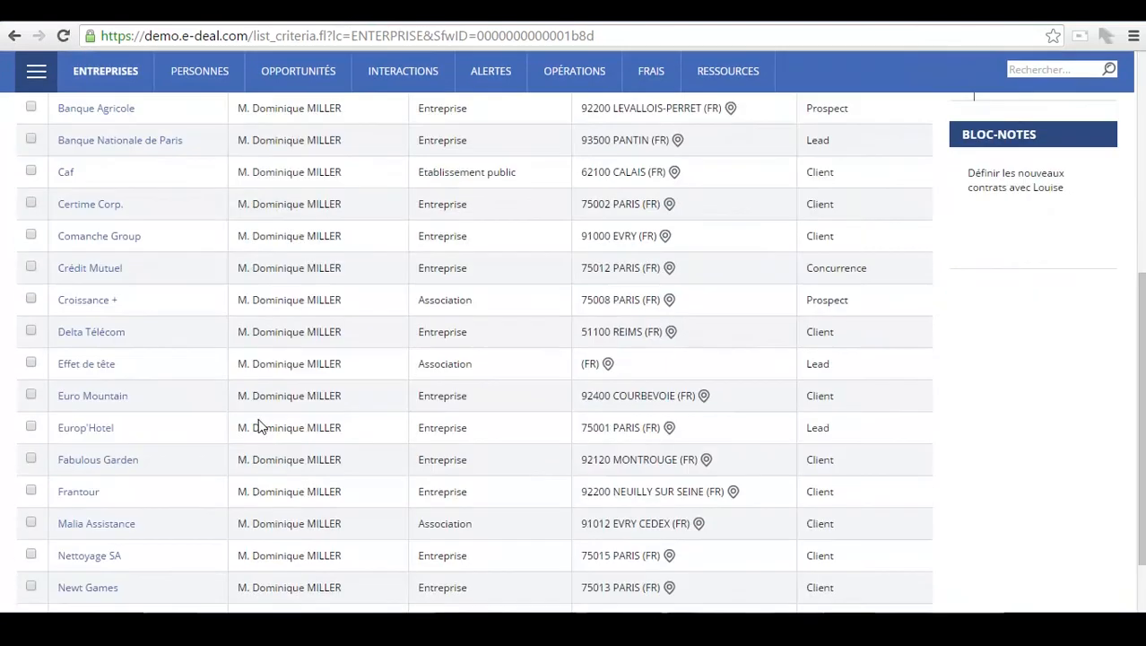
scroll(258, 418, "down", 1)
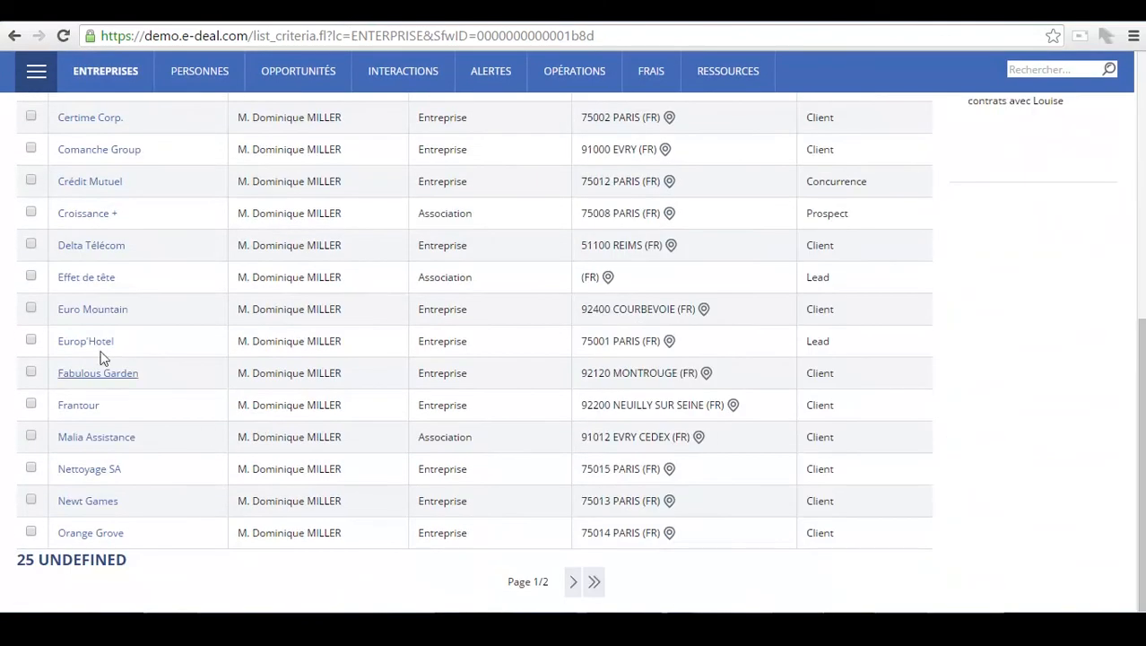
left_click(103, 314)
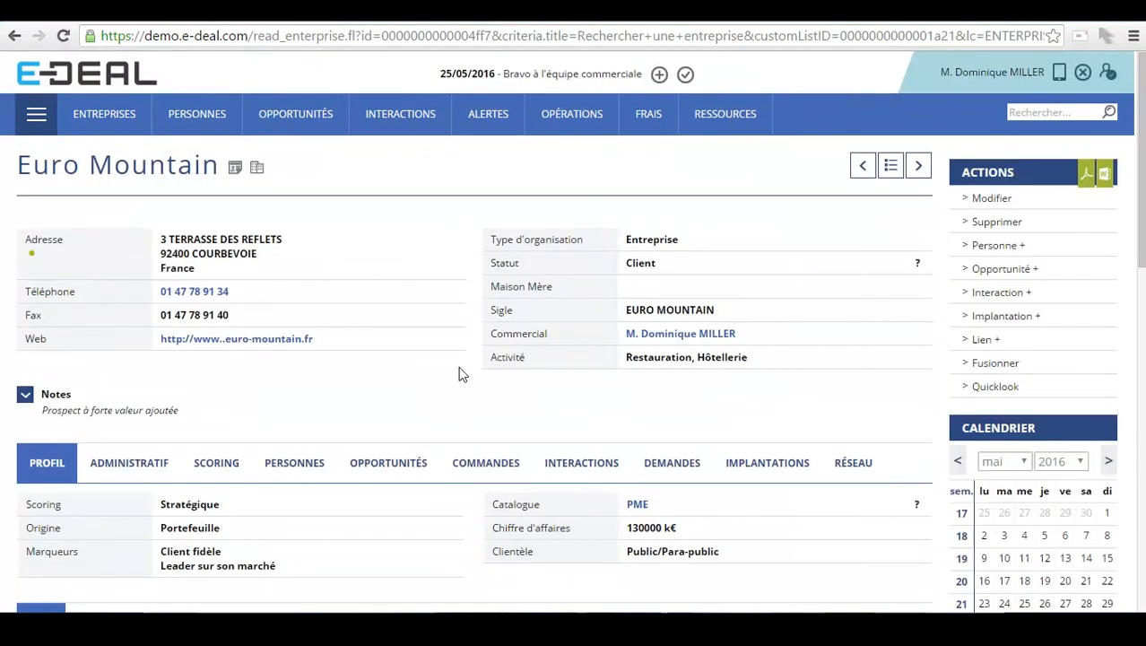
Step: Merge it into Europ'Hotel with Créer une implantation and Supprimer la fiche superflue ticked
left_click(996, 363)
type("euro")
left_click(679, 348)
left_click(314, 351)
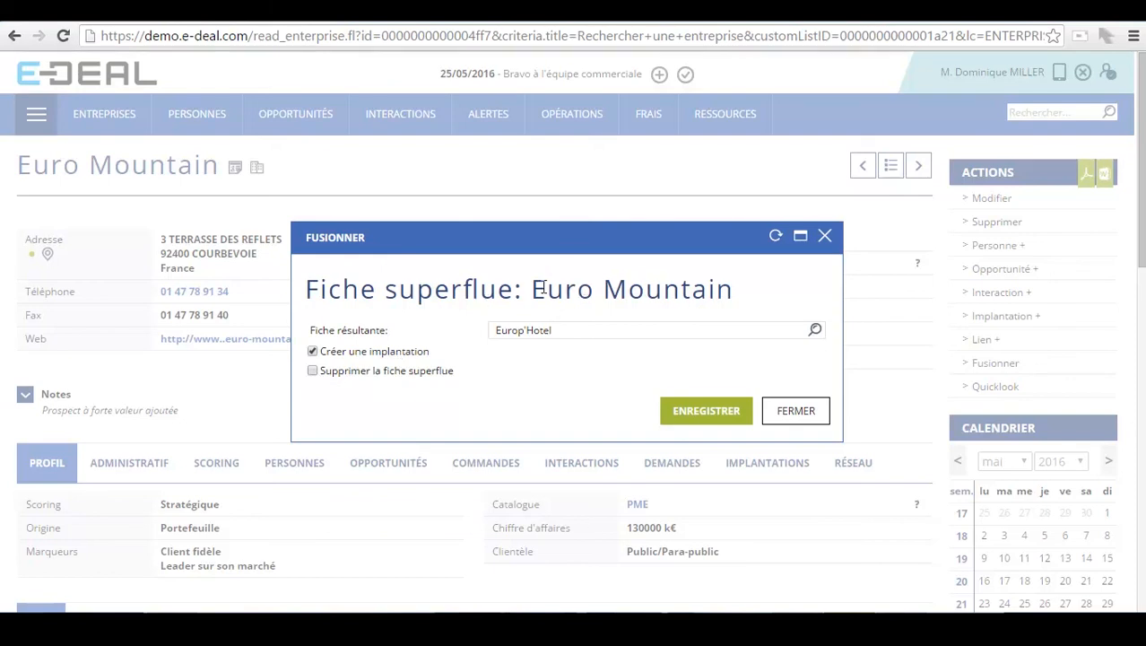
left_click_drag(546, 289, 734, 290)
left_click(427, 403)
left_click(313, 371)
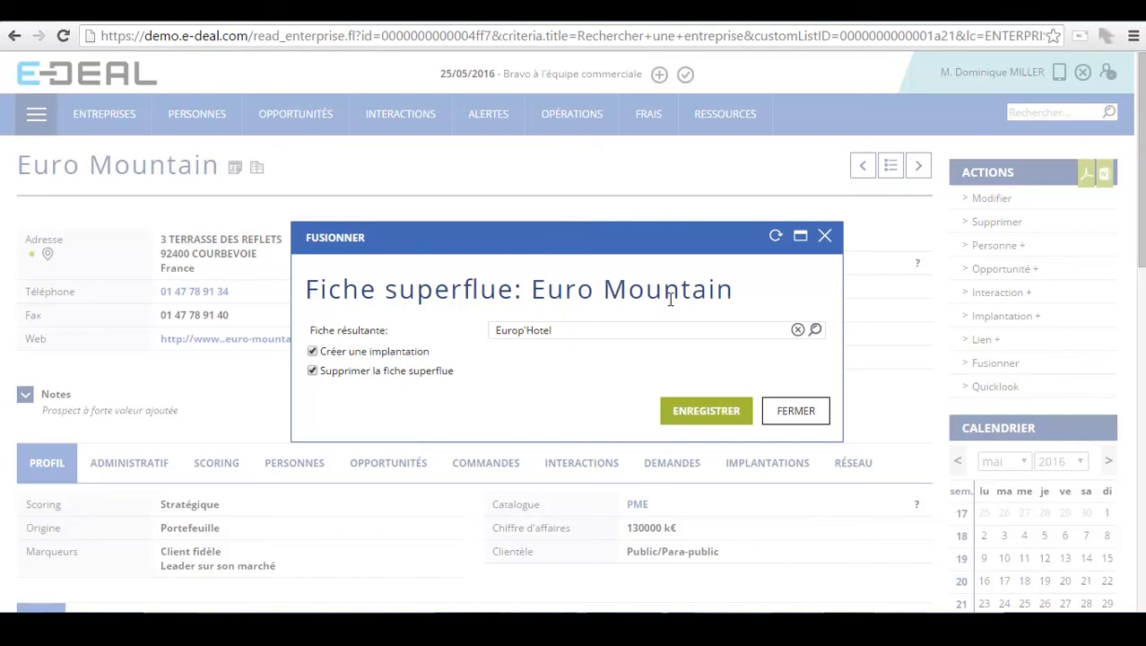
left_click(710, 414)
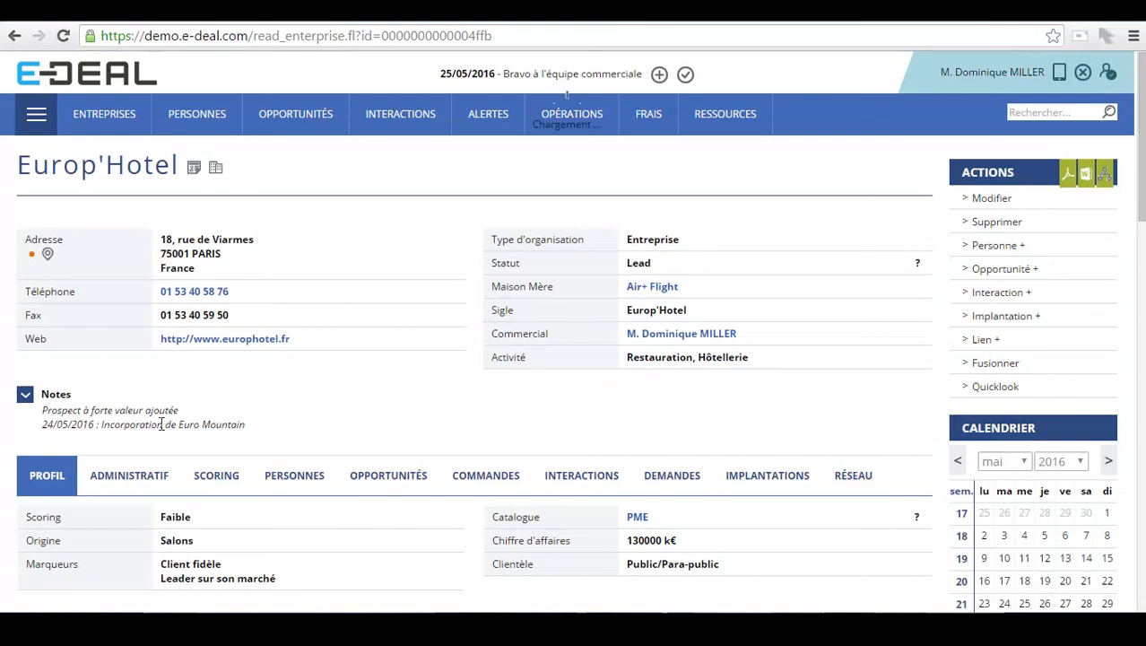
Step: Review Europ'Hotel's Personnes, Opportunités, Commandes and Interactions tabs after the merge
left_click(318, 477)
scroll(377, 399, "down", 4)
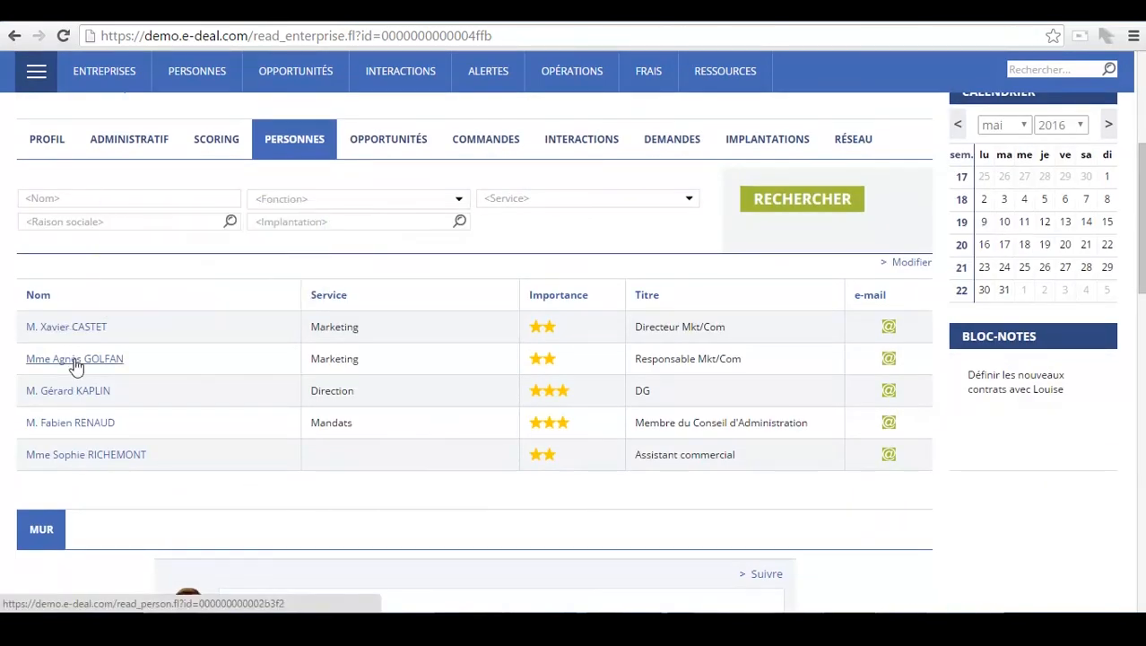
scroll(453, 442, "up", 4)
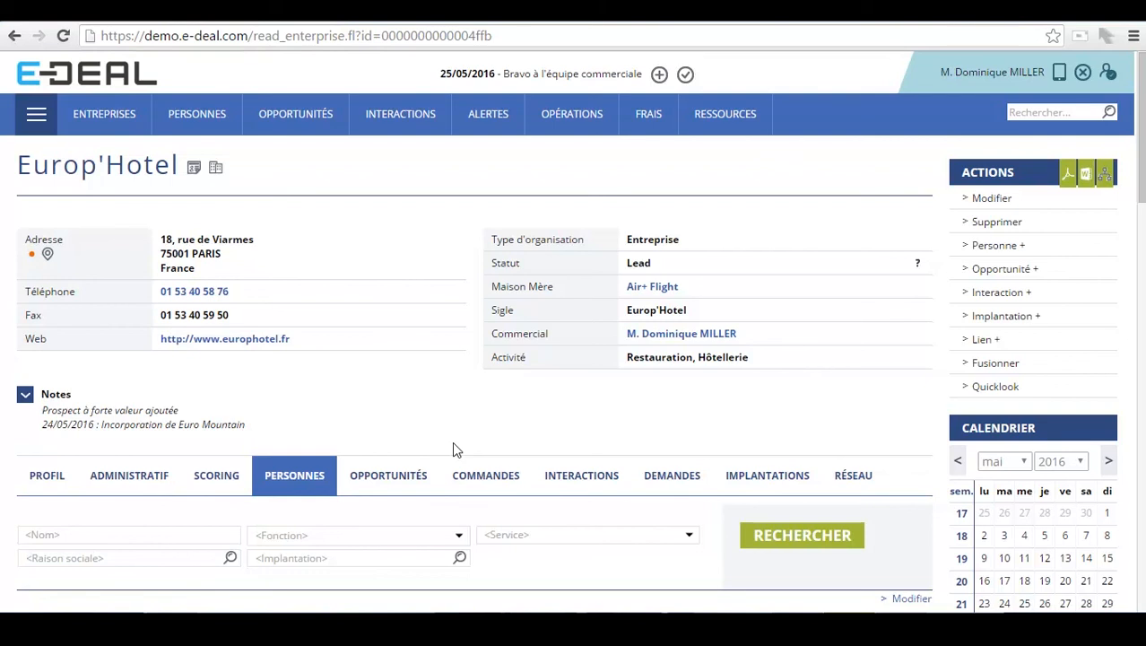
left_click(394, 471)
scroll(419, 371, "down", 3)
left_click(496, 224)
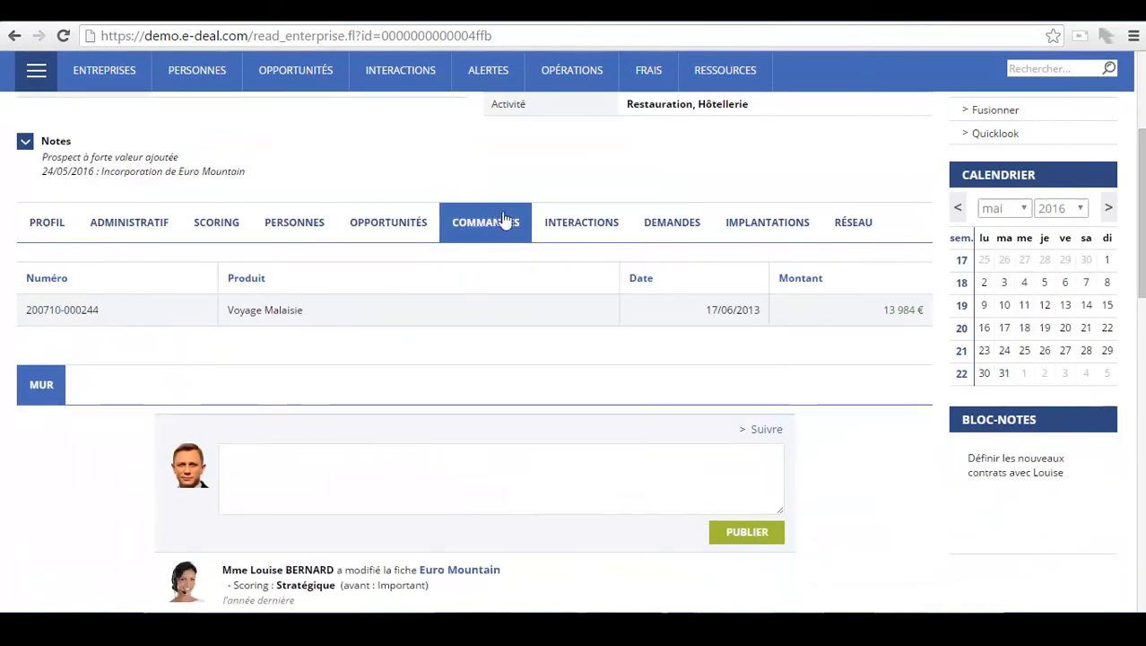
left_click(573, 228)
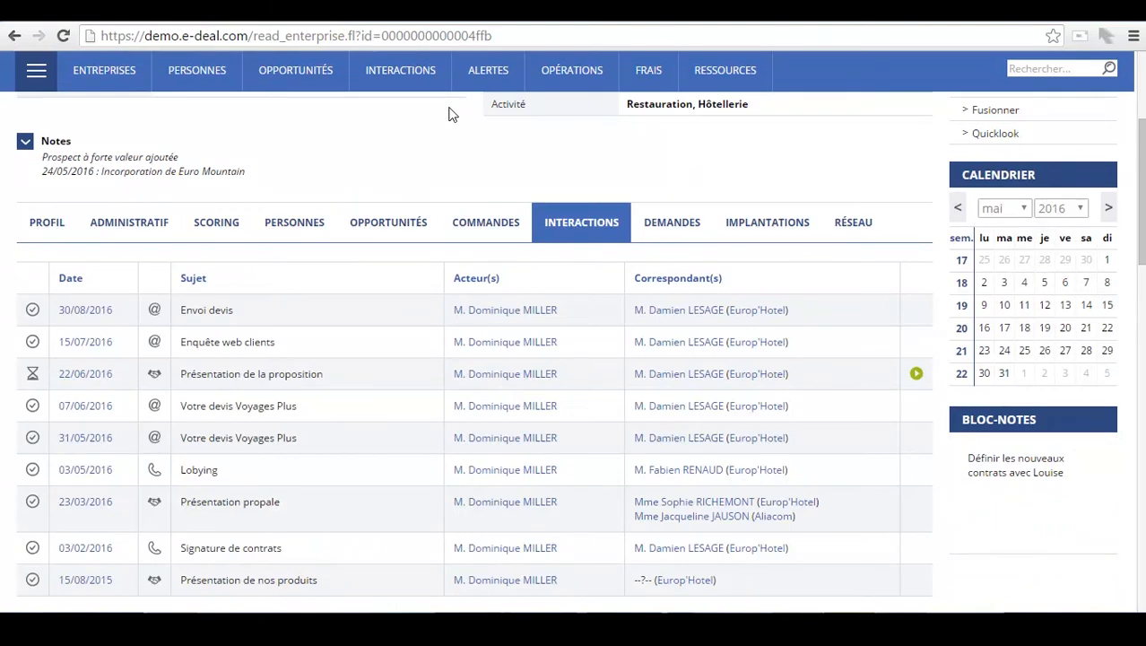
scroll(439, 125, "up", 3)
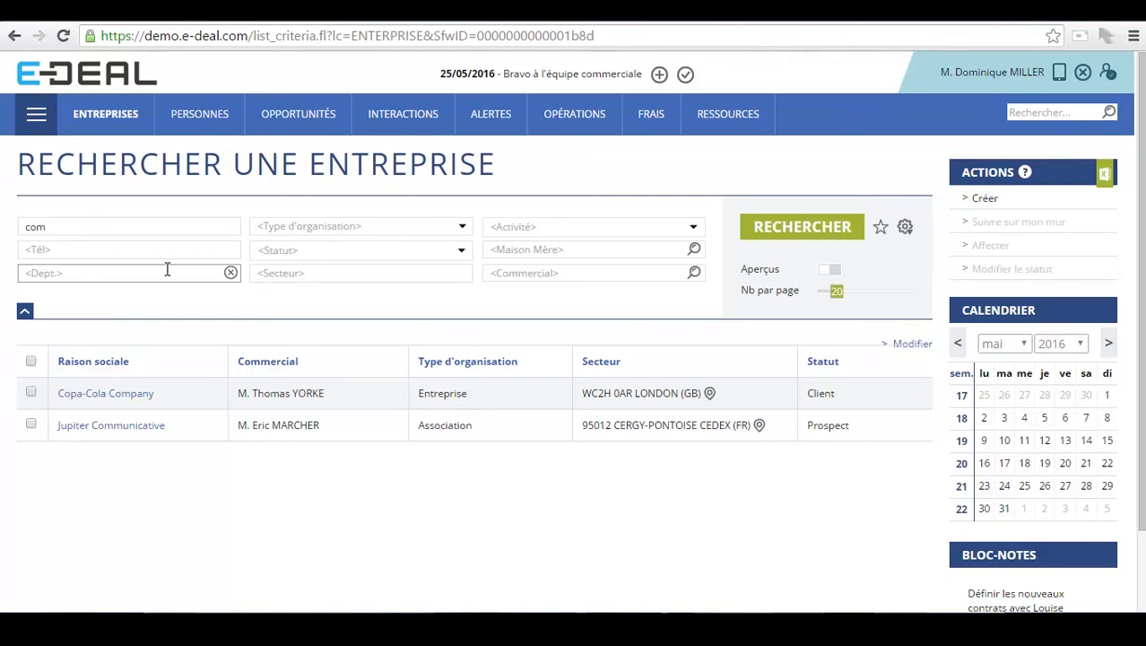
Step: Open Personnes > Similaires to list the similar person records
left_click(172, 116)
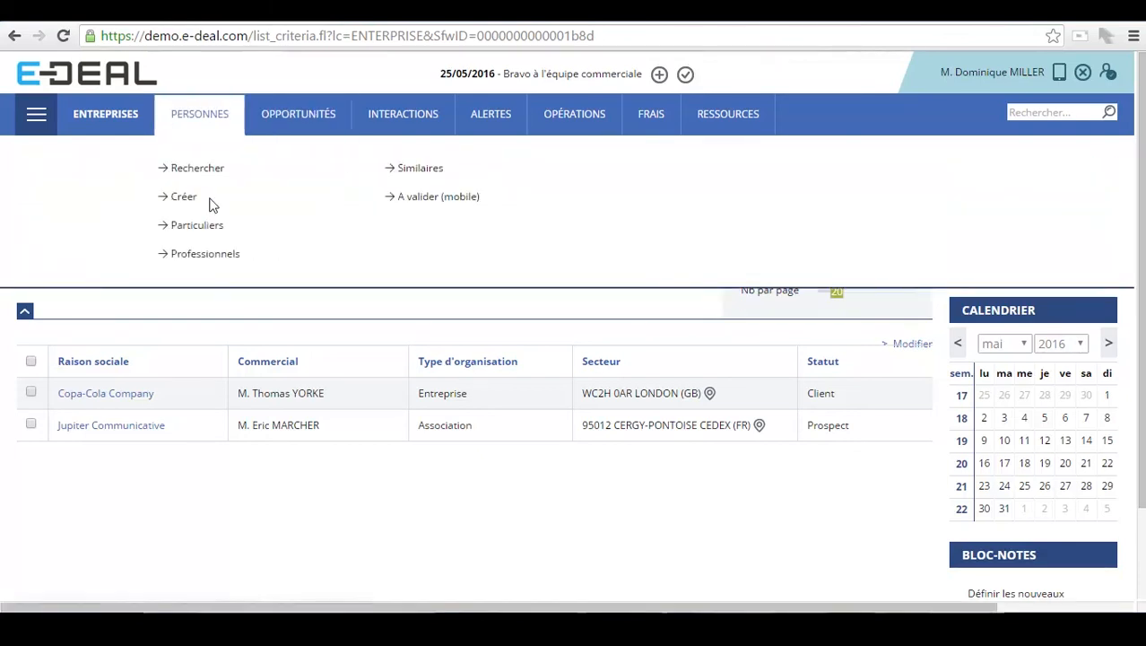
left_click(421, 173)
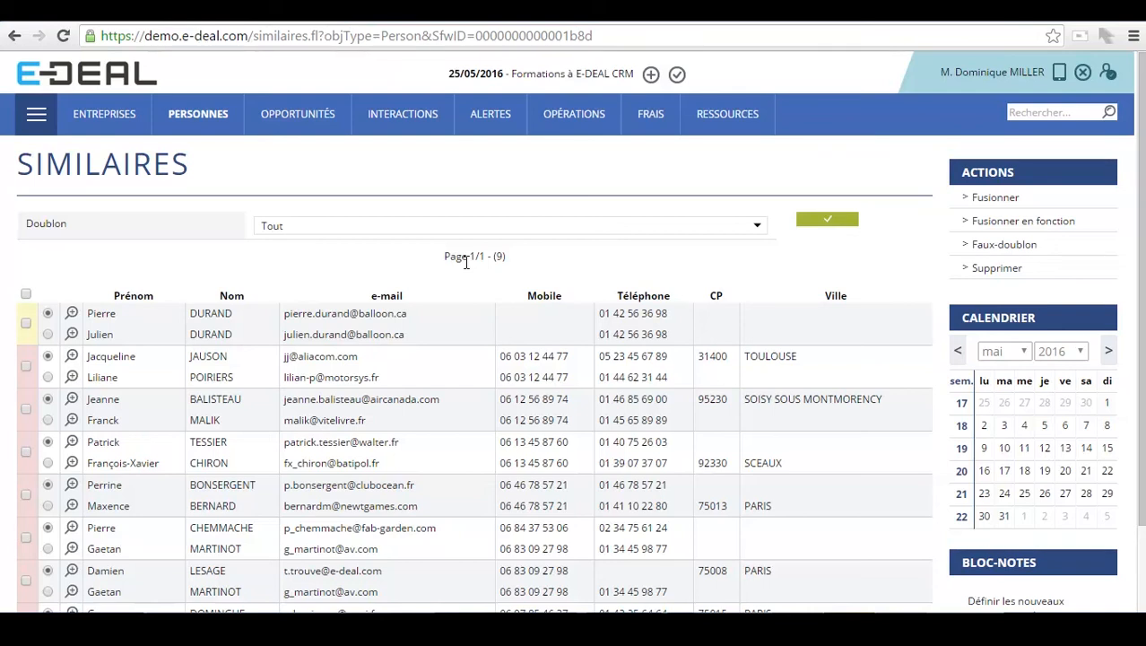
Step: Switch to the Automation module from the app menu
left_click(829, 223)
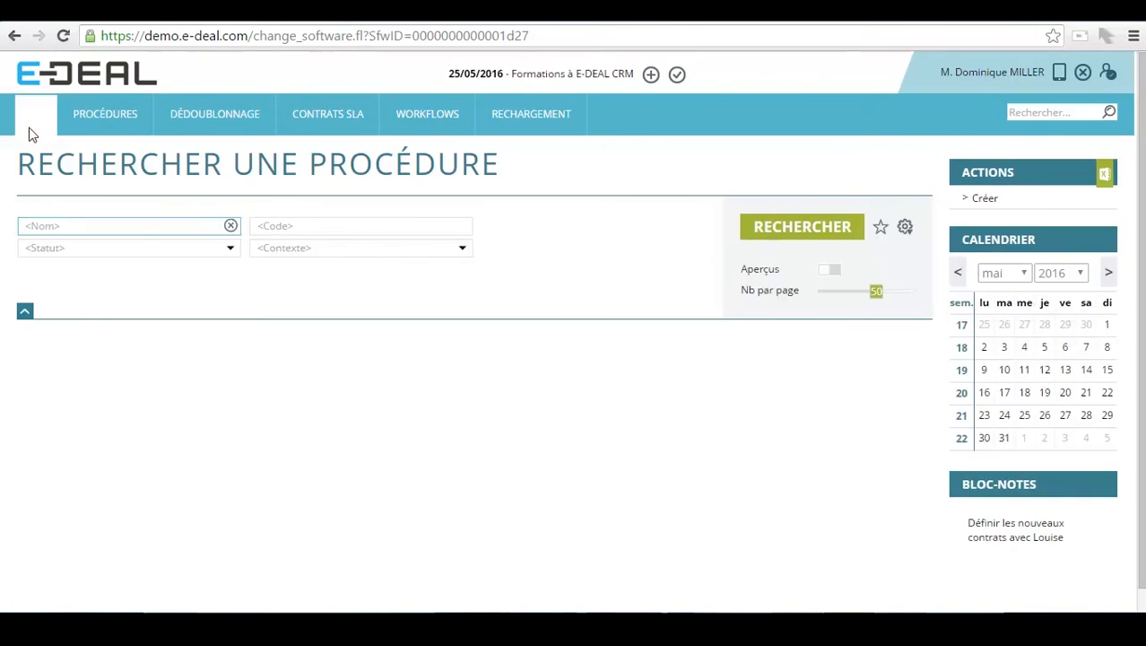
Step: Go to Dédoublonnage > Règles to list the Entreprise and Personne deduplication rules
left_click(34, 116)
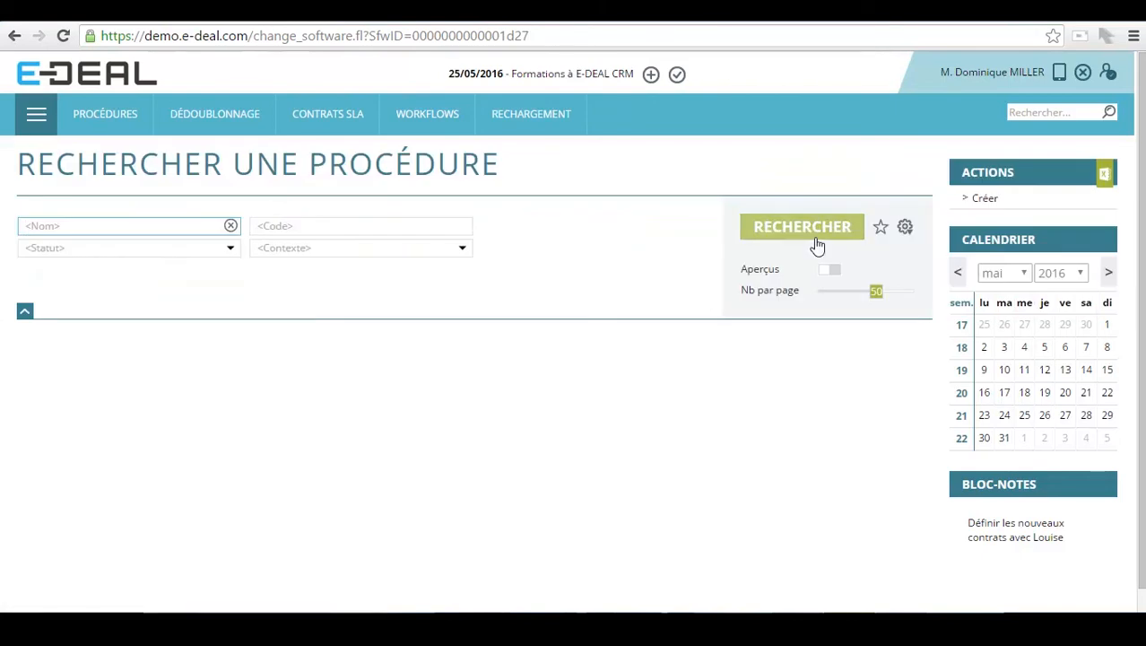
mouse_move(217, 122)
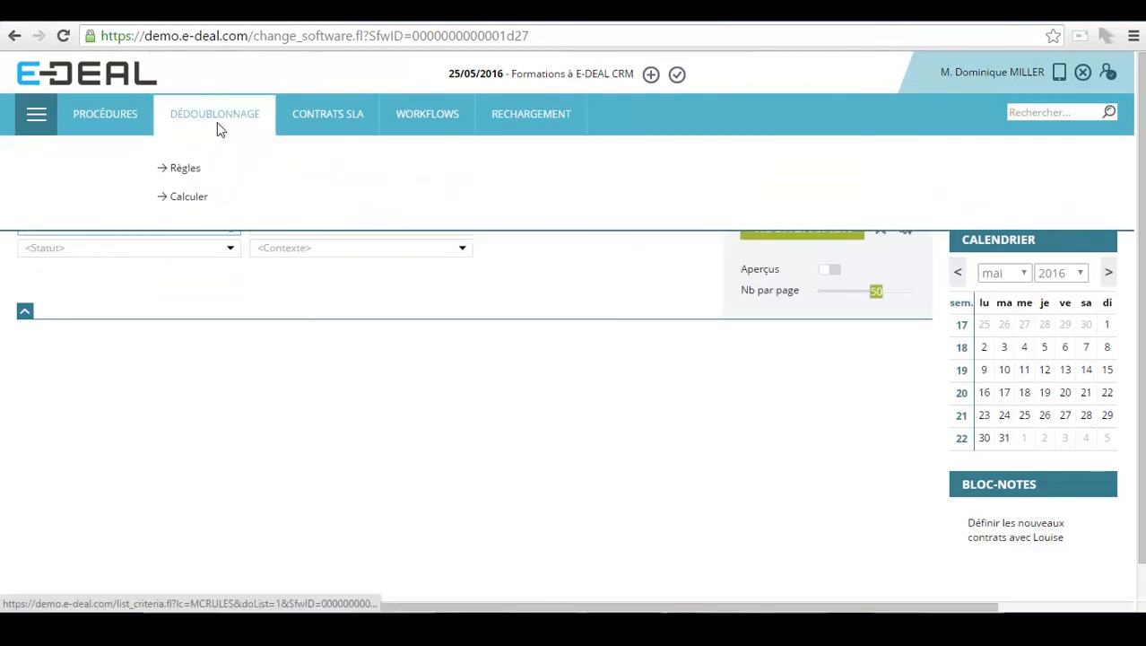
left_click(188, 171)
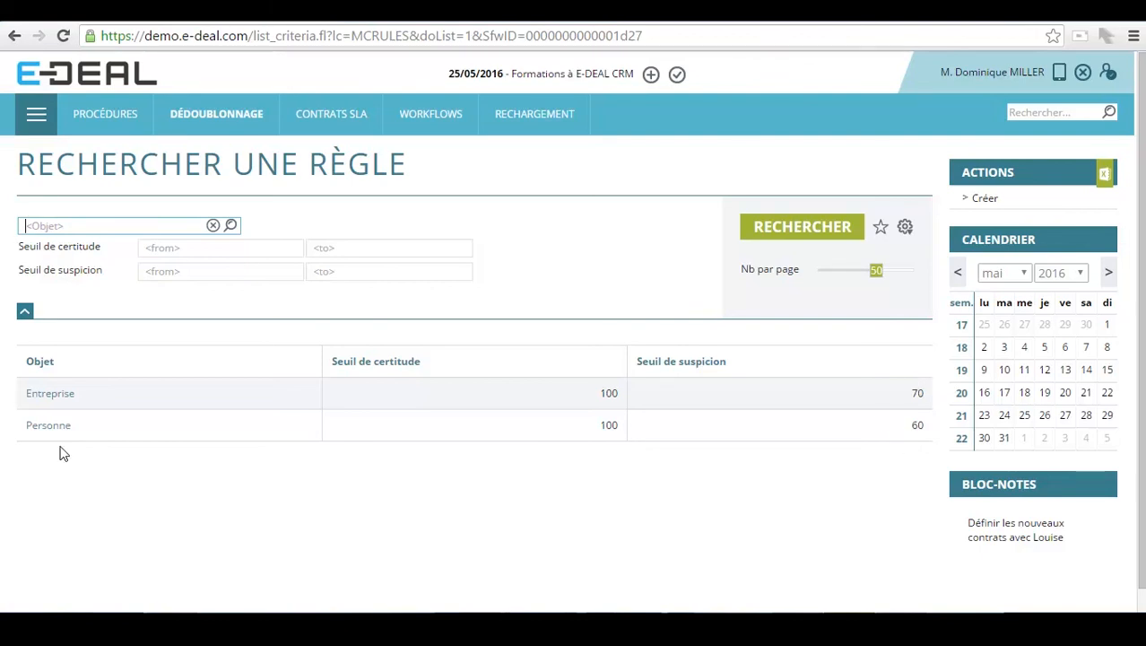
Step: Open the Entreprise deduplication rule from the results list
left_click(47, 395)
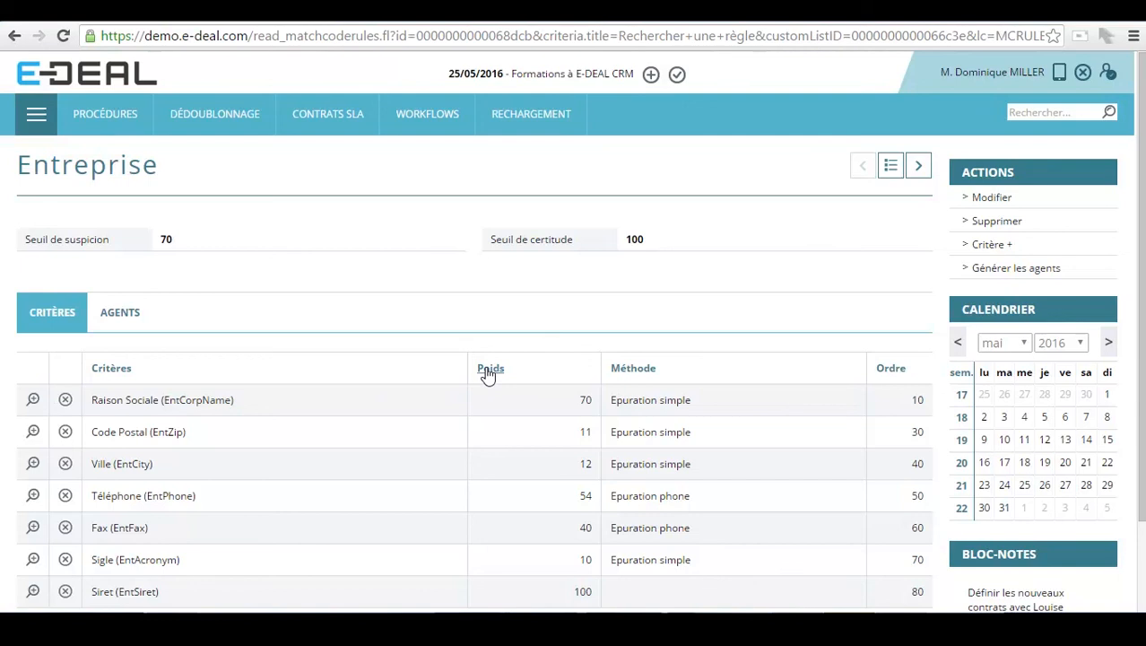
left_click(488, 373)
left_click(487, 373)
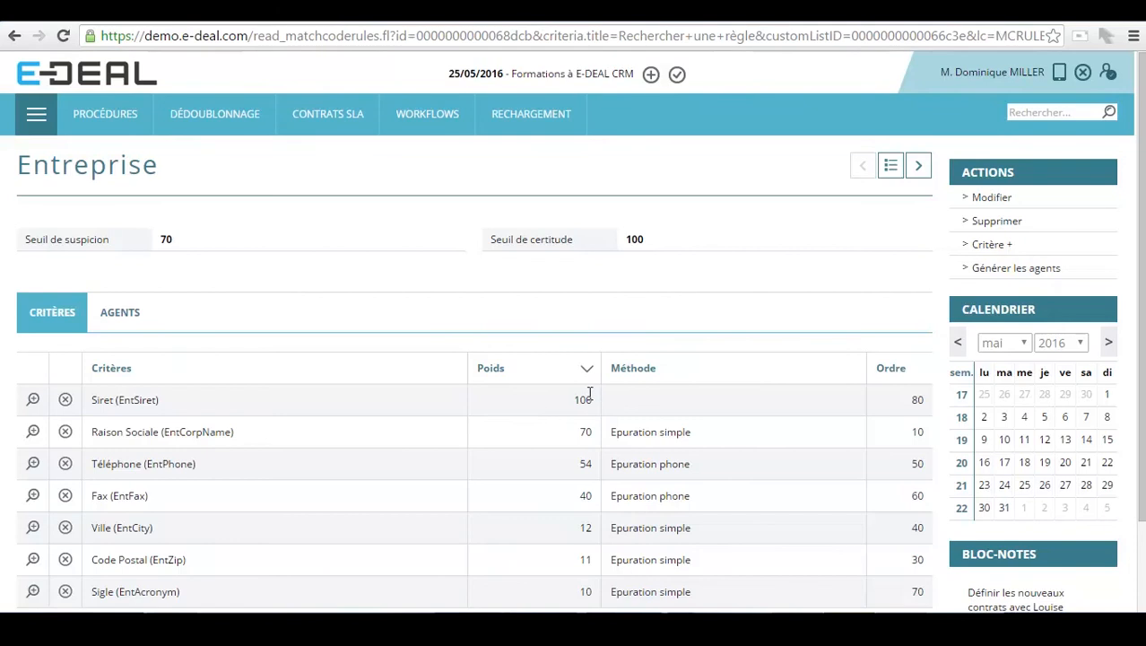
scroll(555, 415, "down", 2)
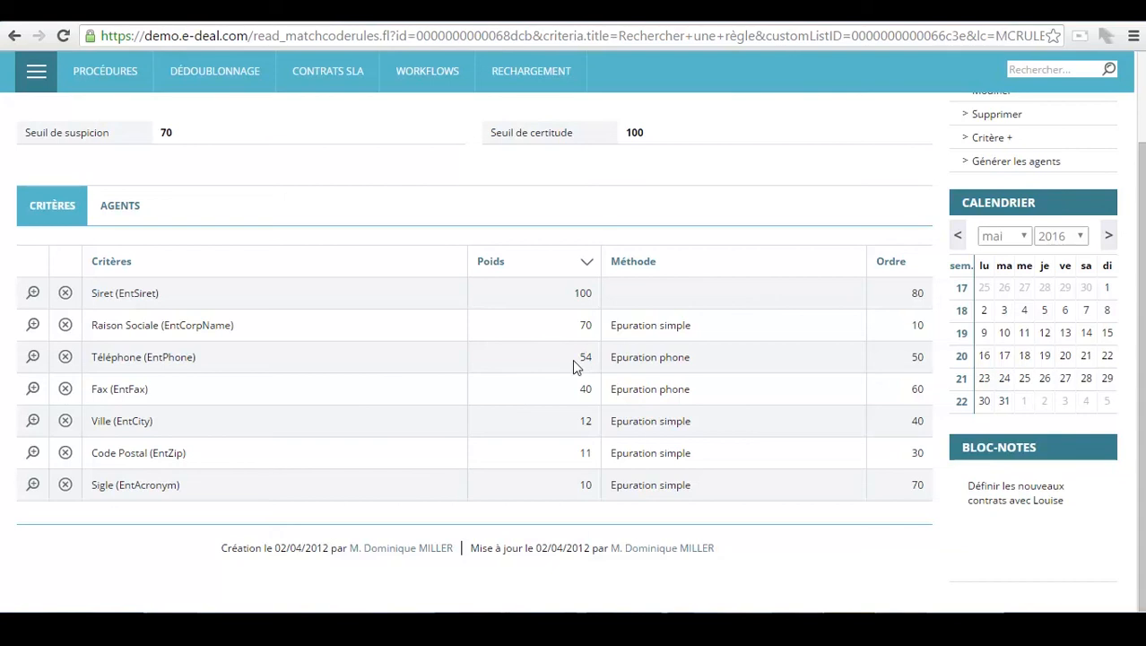
scroll(574, 370, "up", 1)
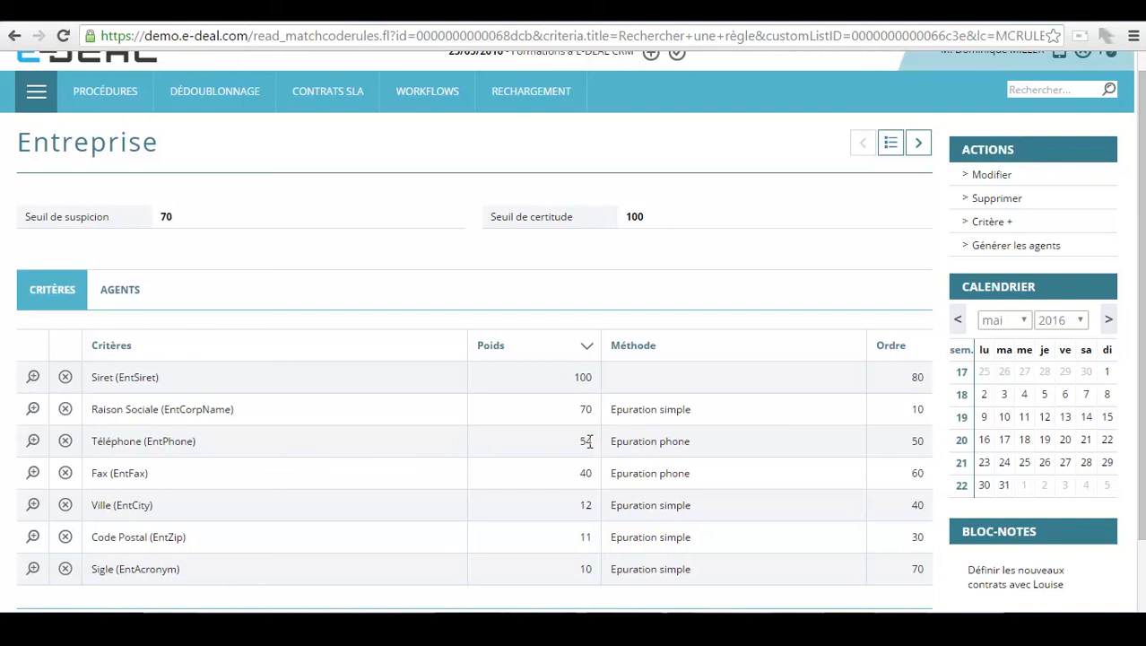
left_click_drag(588, 441, 577, 441)
left_click(586, 441)
Step: Open the Personne rule and sort its criteria by Poids, heaviest first, with Mobile (110) on top
left_click(918, 144)
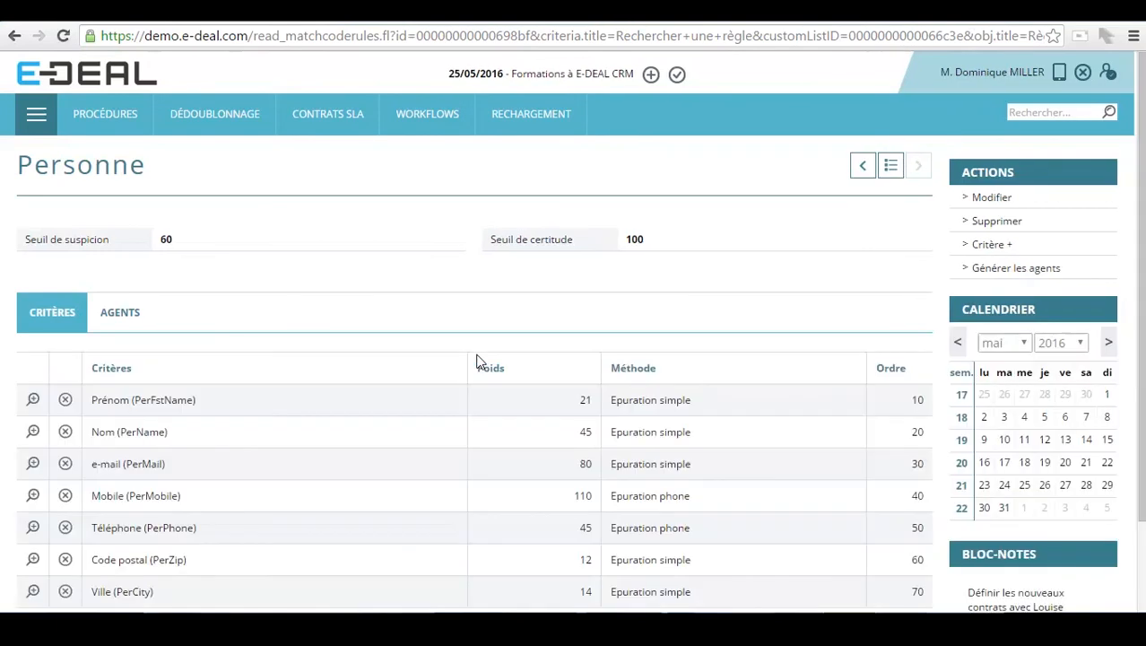
left_click(492, 373)
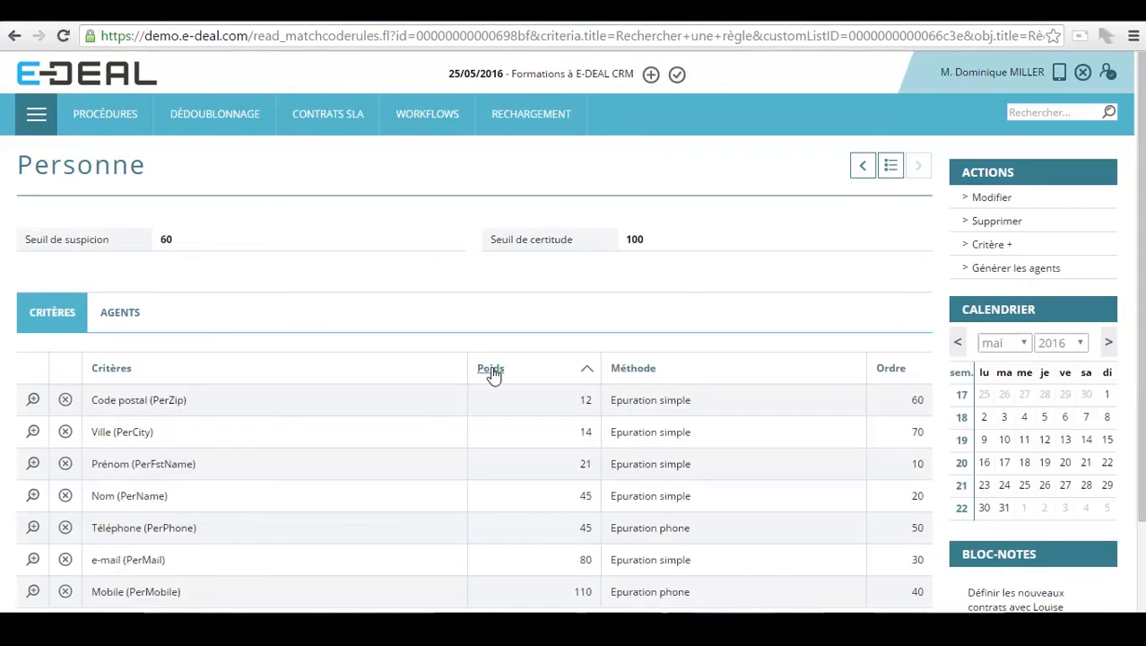
left_click(492, 371)
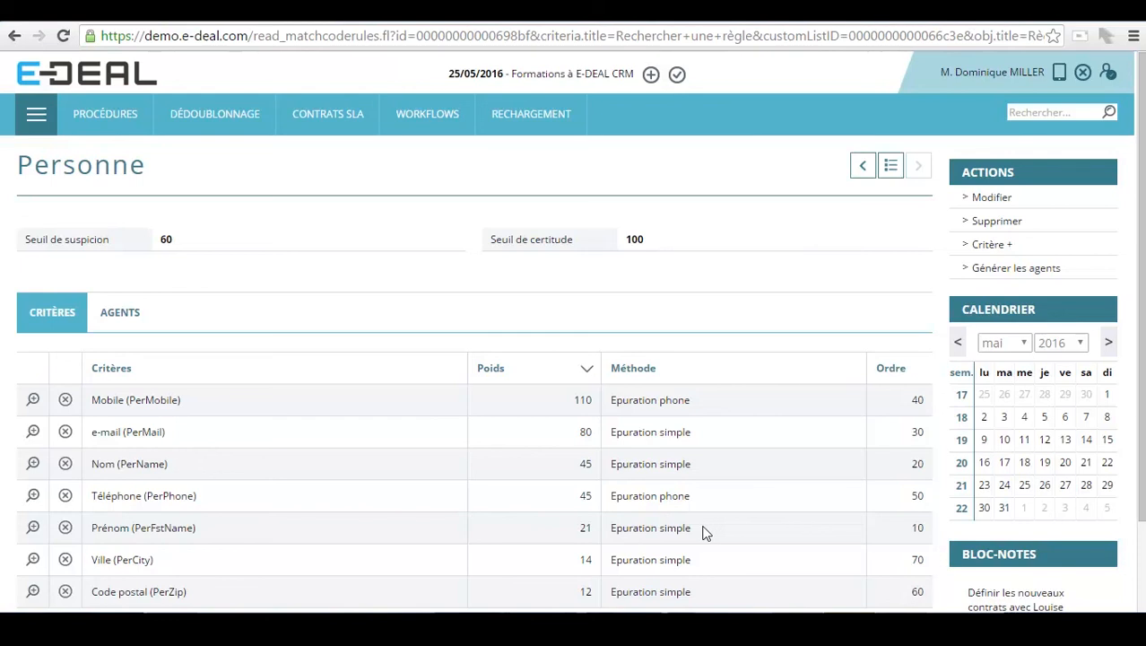
triple_click(619, 496)
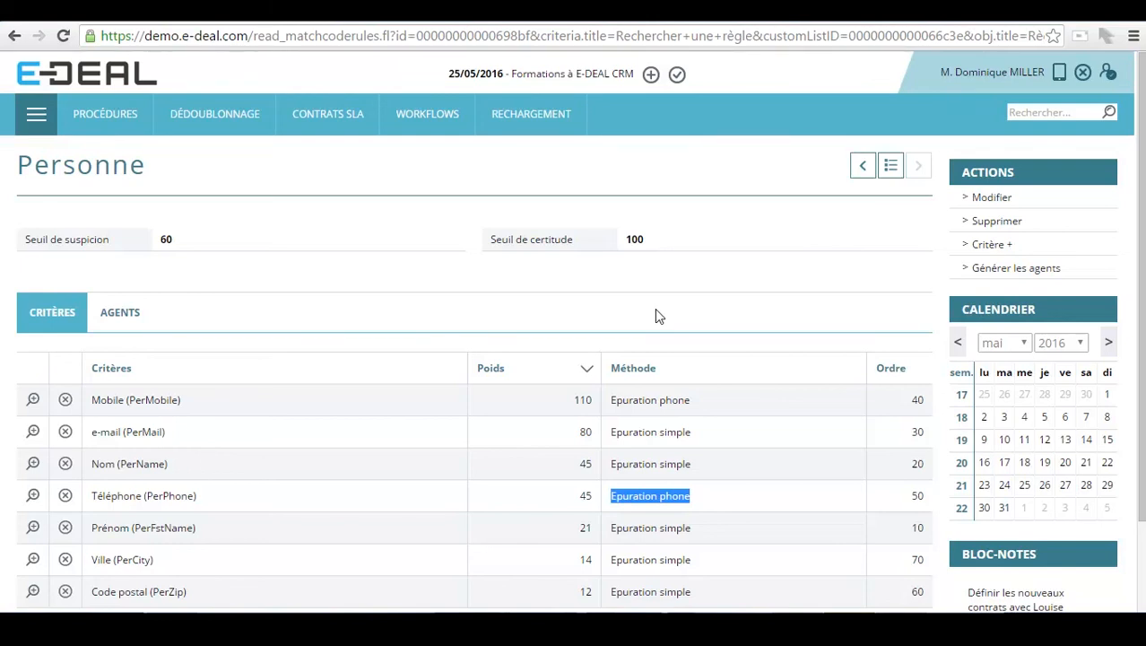
scroll(818, 293, "down", 1)
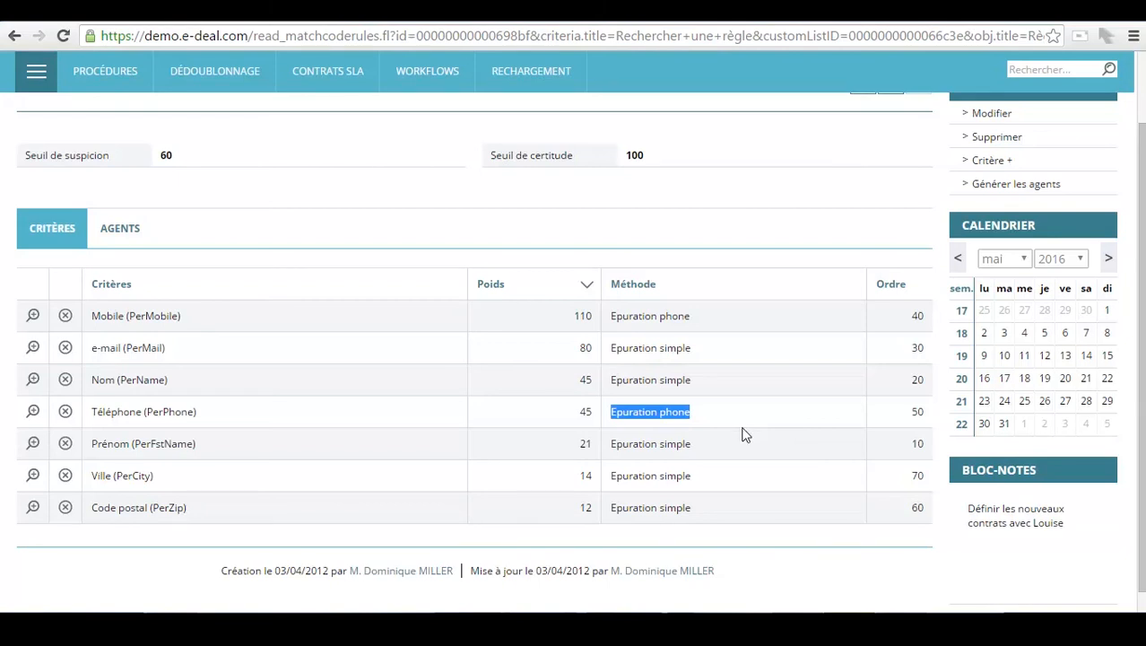
left_click(893, 295)
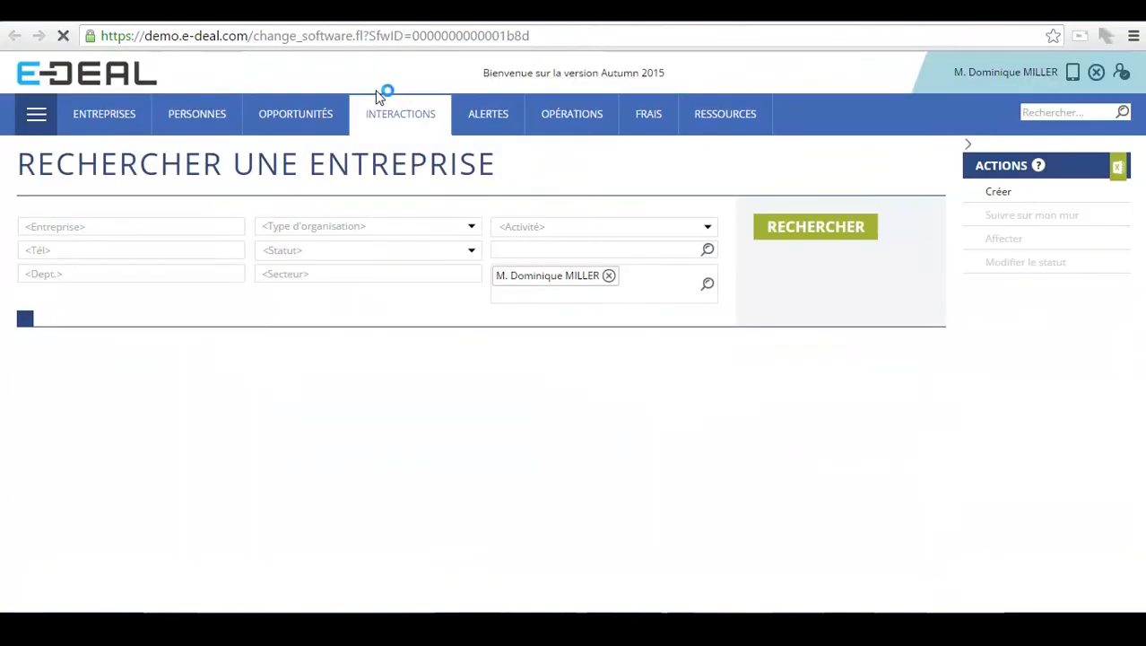
Step: List the Personne criteria in Ordre sequence, from Prénom (10) through Ville (70)
mouse_move(210, 113)
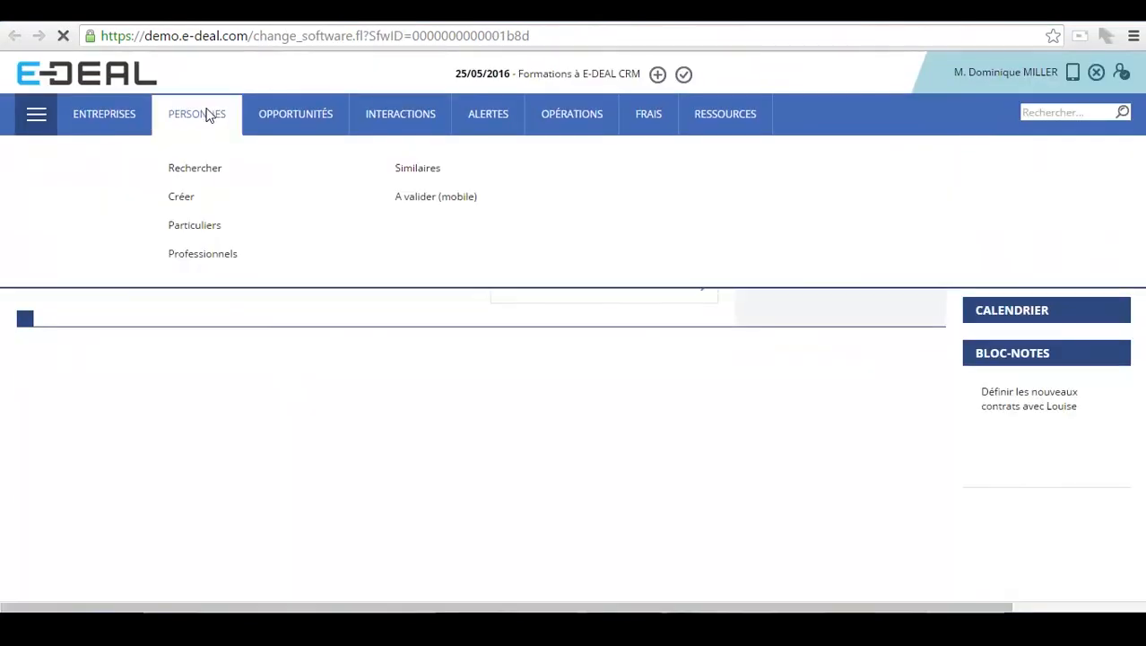
left_click(409, 171)
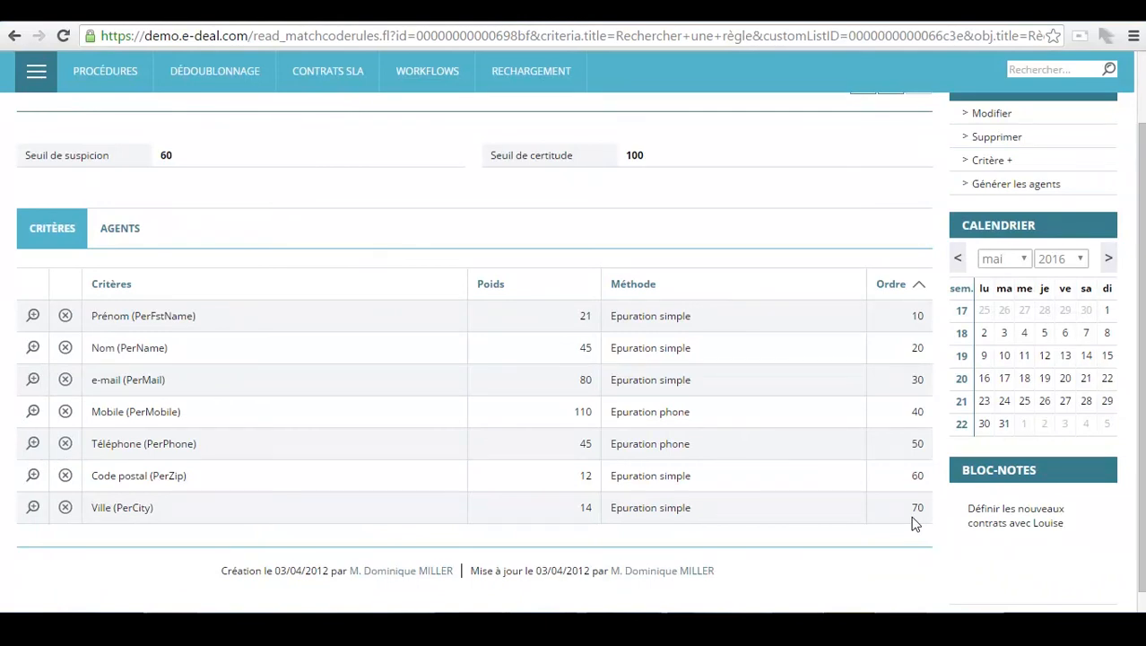
scroll(897, 197, "up", 2)
Step: Start a new Personne criterion using the Adresse email perso field
left_click(992, 248)
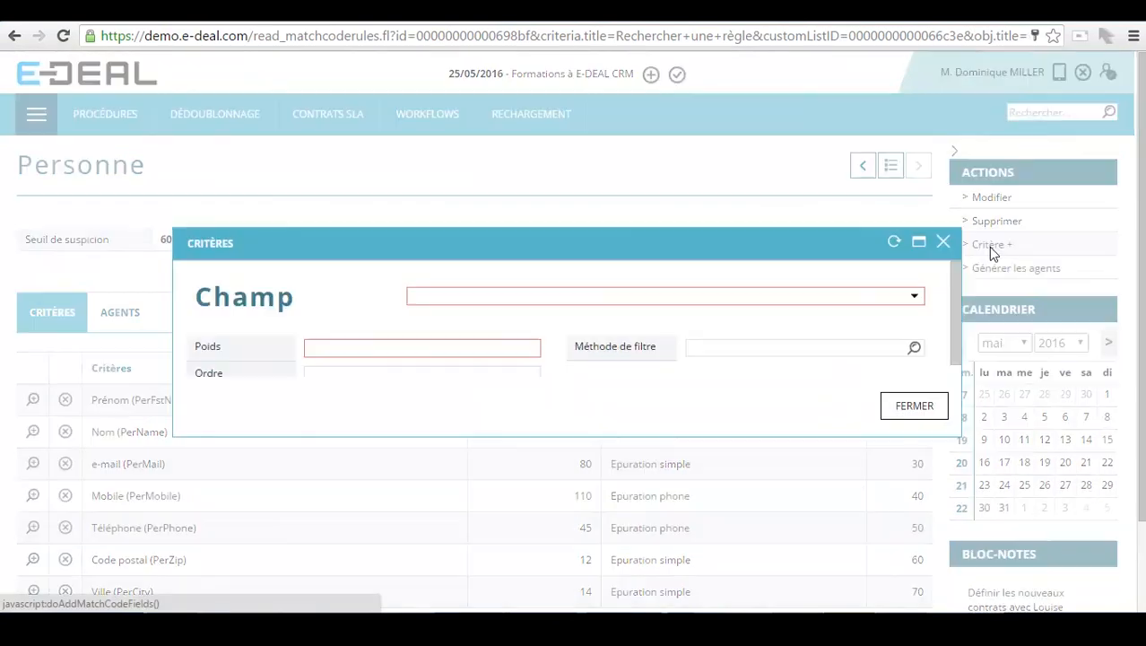
left_click(915, 298)
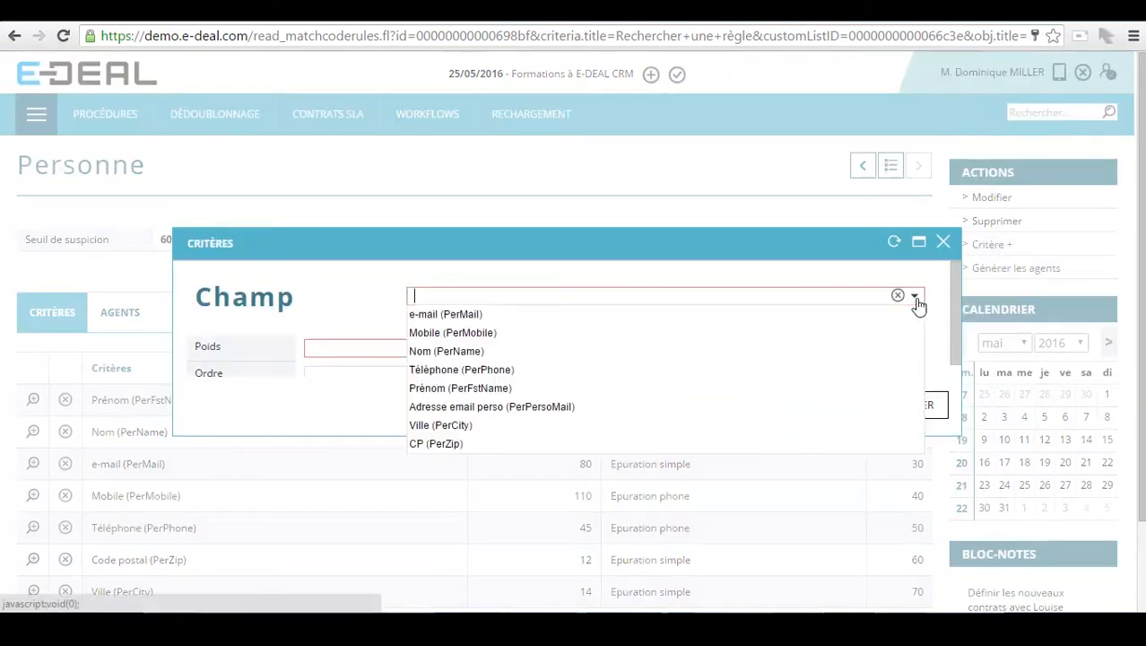
scroll(808, 359, "down", 2)
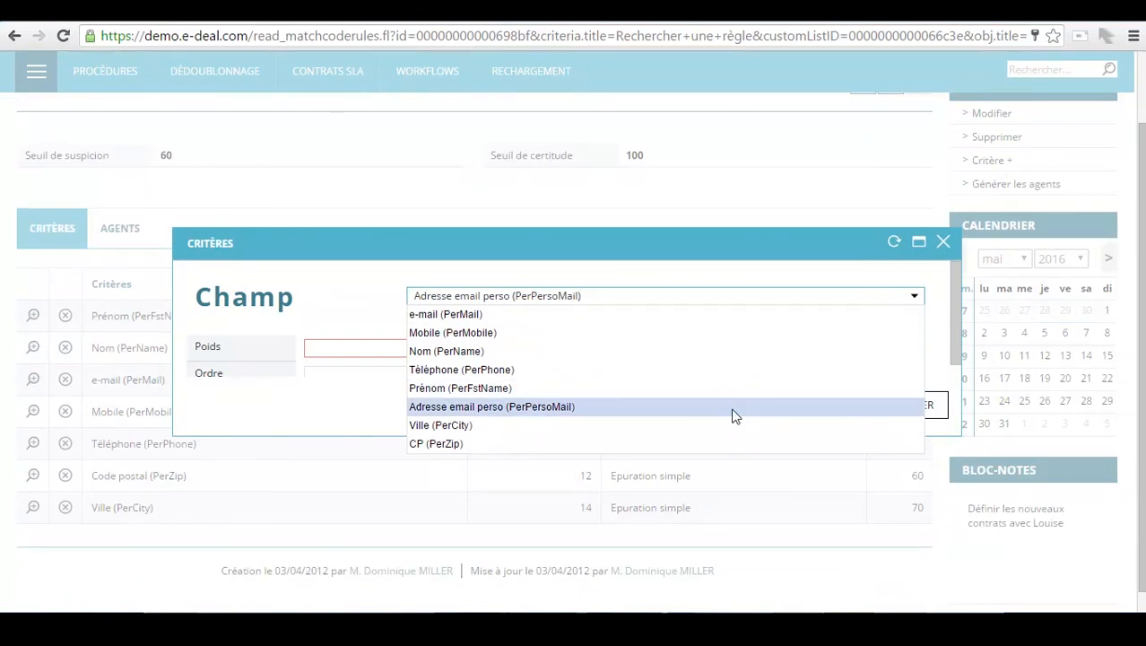
left_click(733, 410)
Step: Give the criterion Poids 100, Ordre 35 and the Epuration simple method, then save it
left_click(501, 351)
left_click_drag(522, 248, 500, 113)
left_click(455, 210)
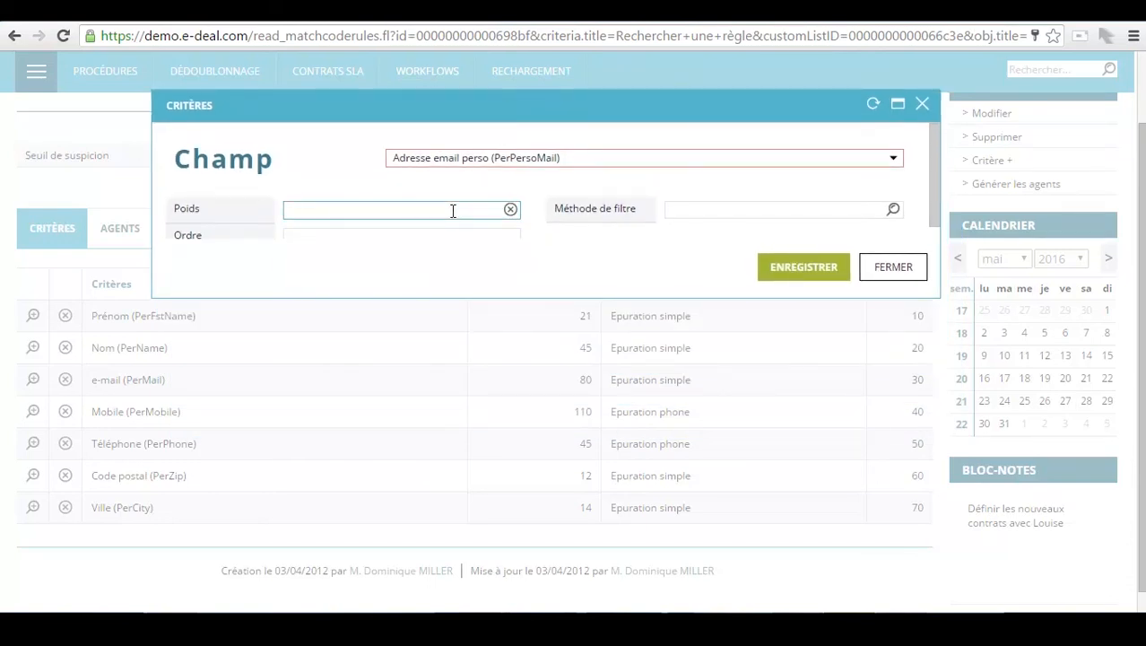
type("100")
left_click_drag(550, 299, 563, 325)
left_click(489, 236)
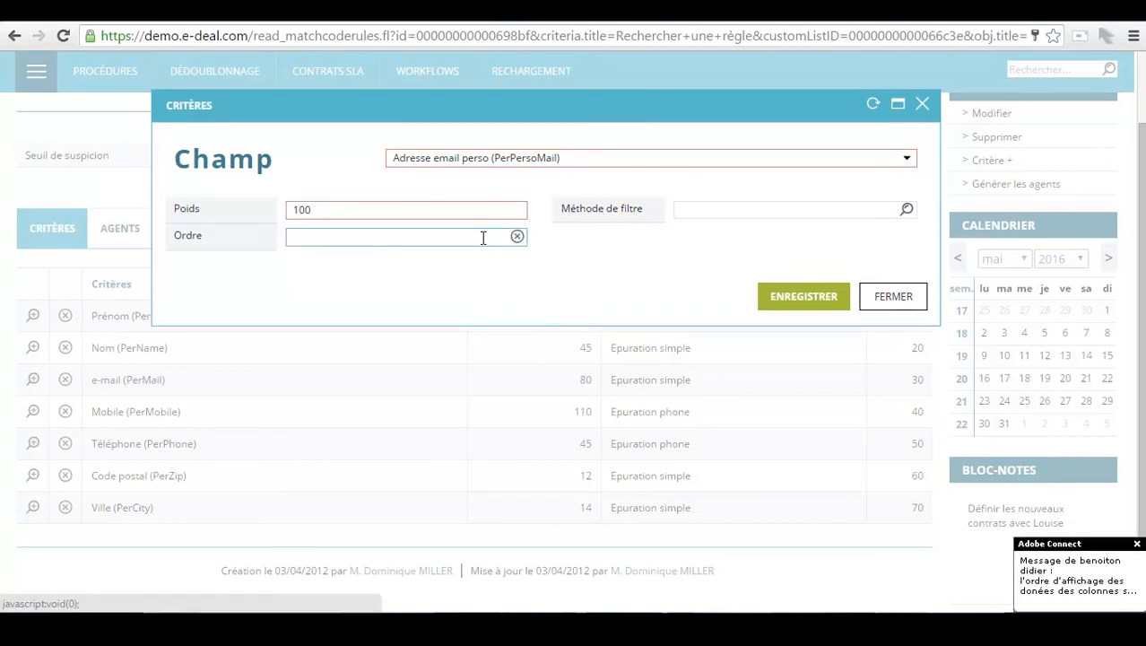
type("35")
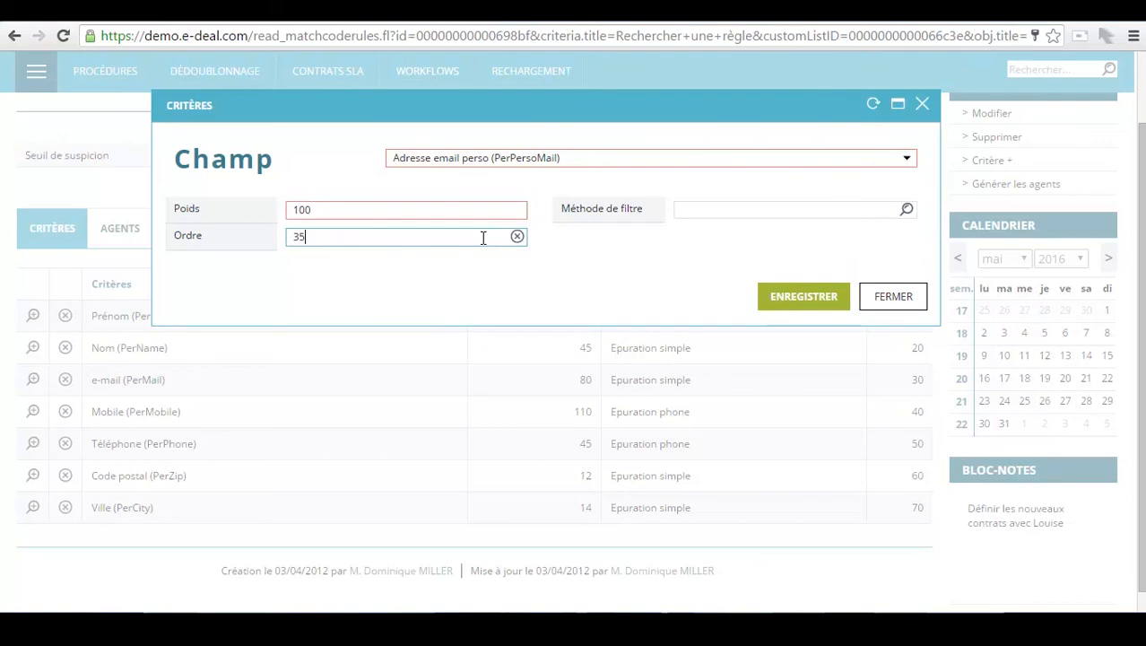
left_click(803, 207)
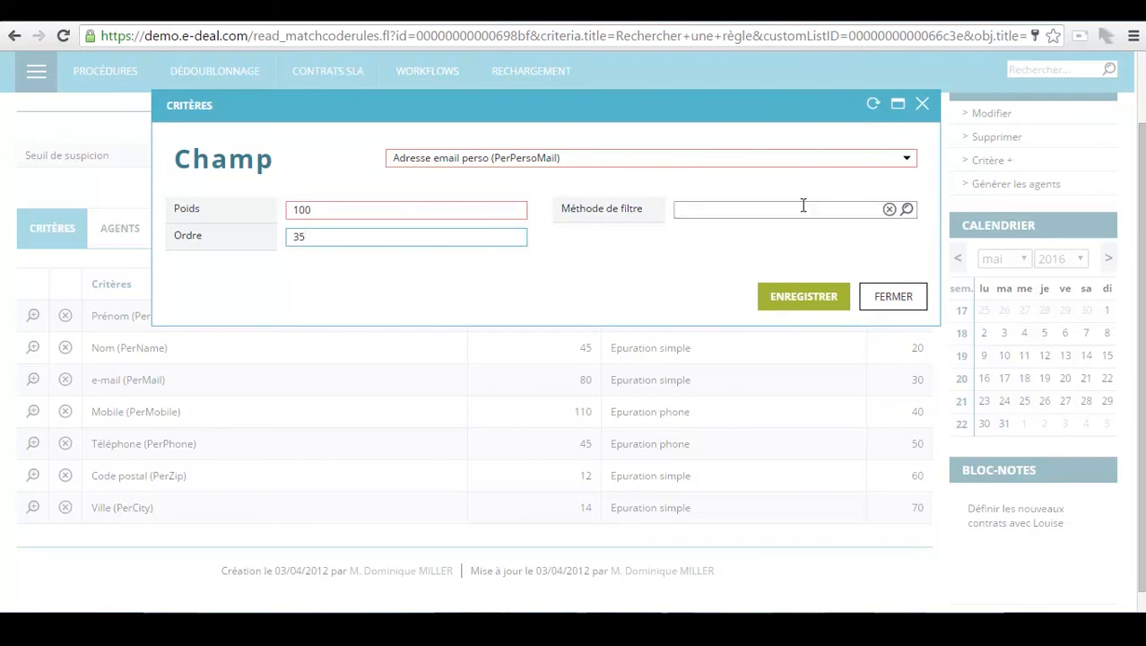
left_click(820, 306)
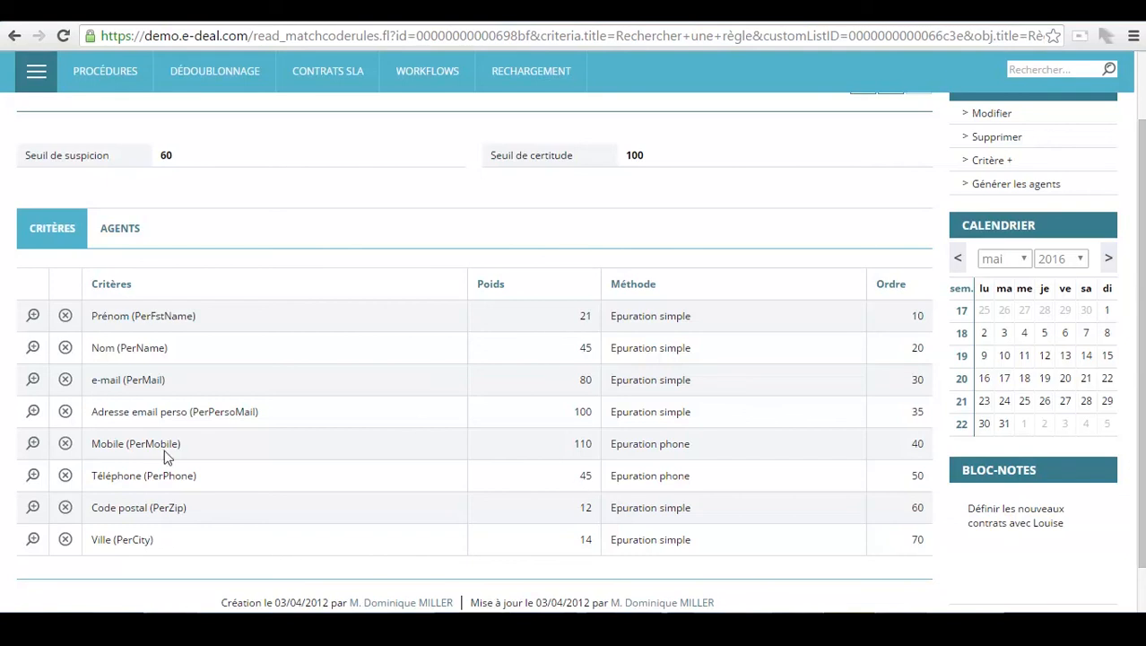
Step: Show the Personne agents sorted by Poids ascending, from PerFstName#PerPhone (66) to PerName#PerPhone (90)
scroll(949, 359, "up", 2)
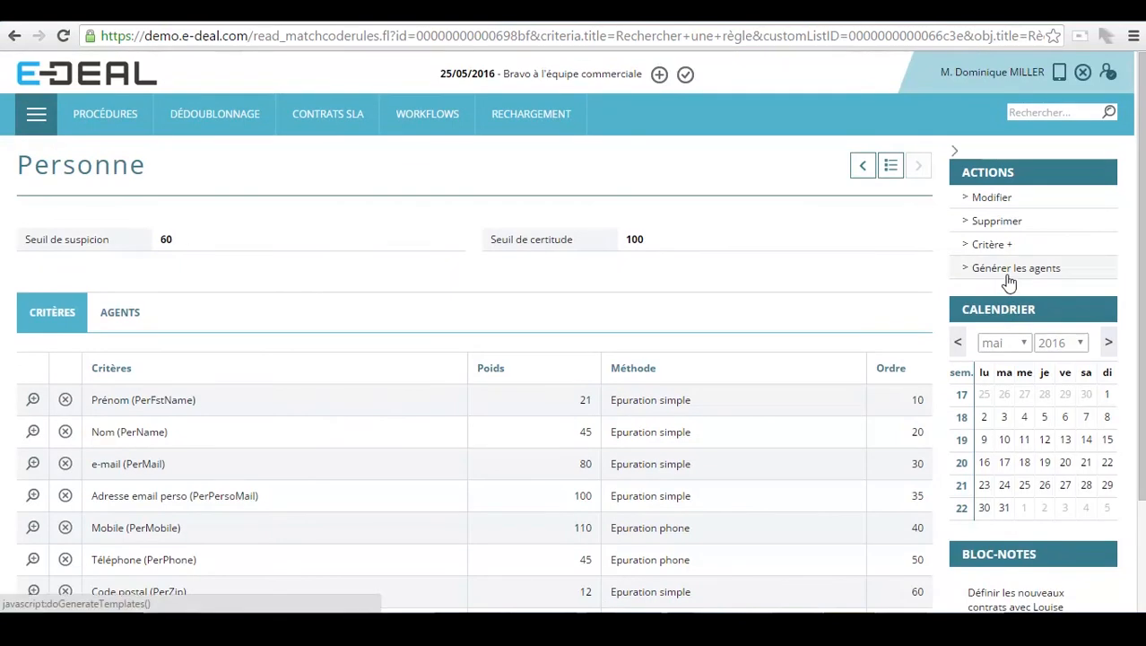
left_click(139, 321)
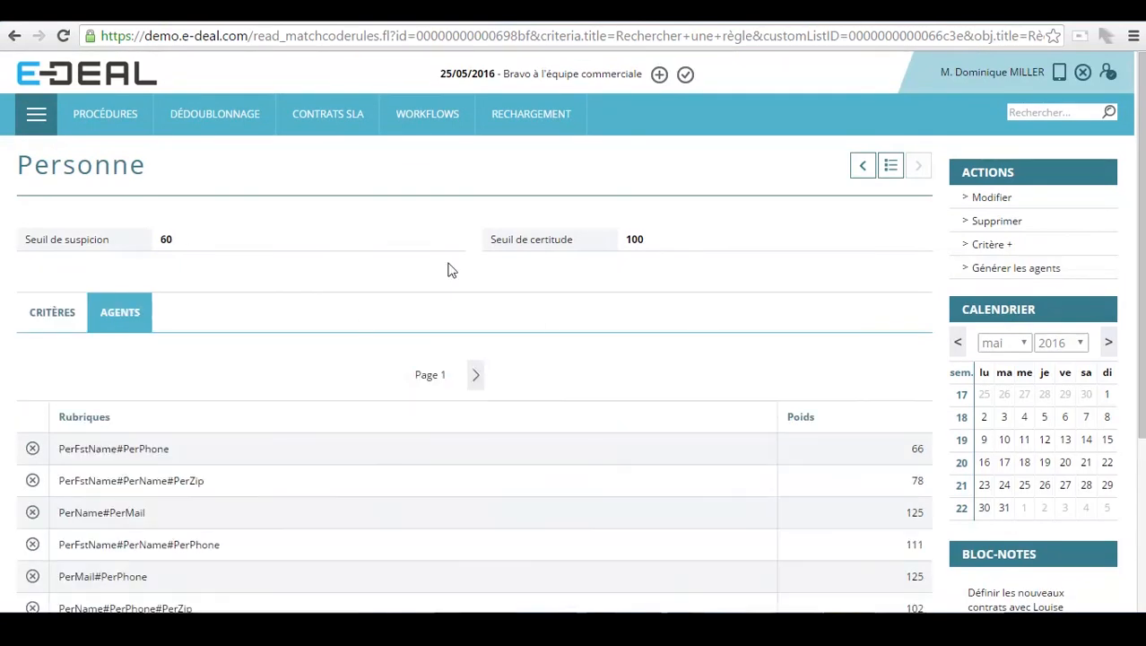
scroll(745, 328, "down", 1)
scroll(753, 320, "down", 1)
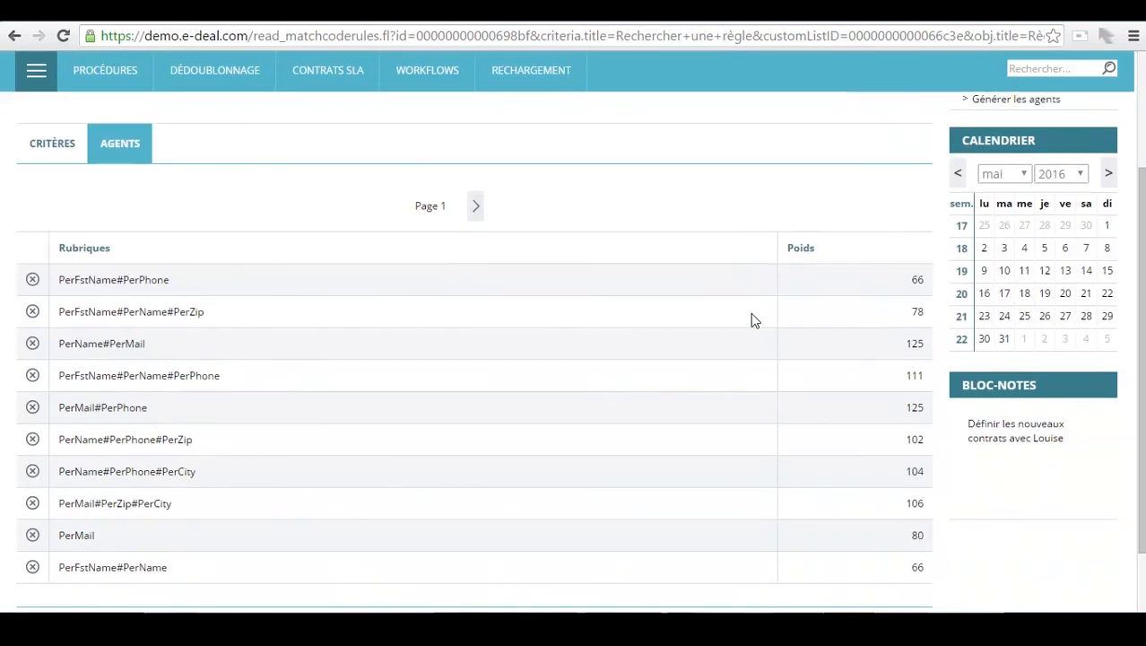
left_click(802, 250)
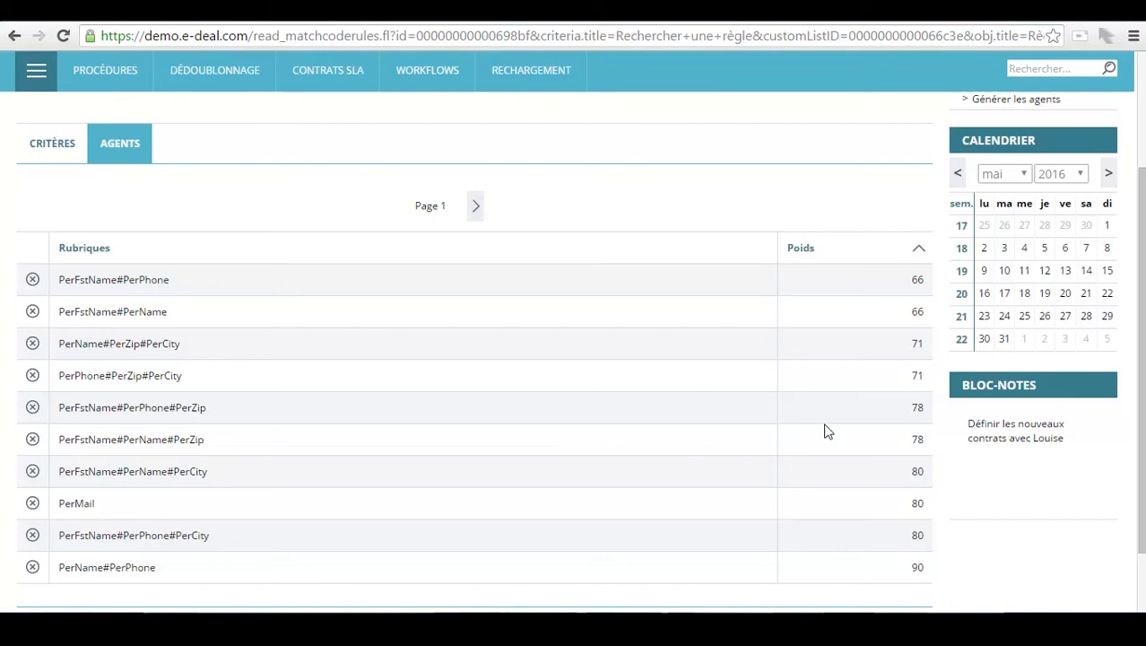
scroll(837, 425, "up", 2)
scroll(839, 428, "up", 1)
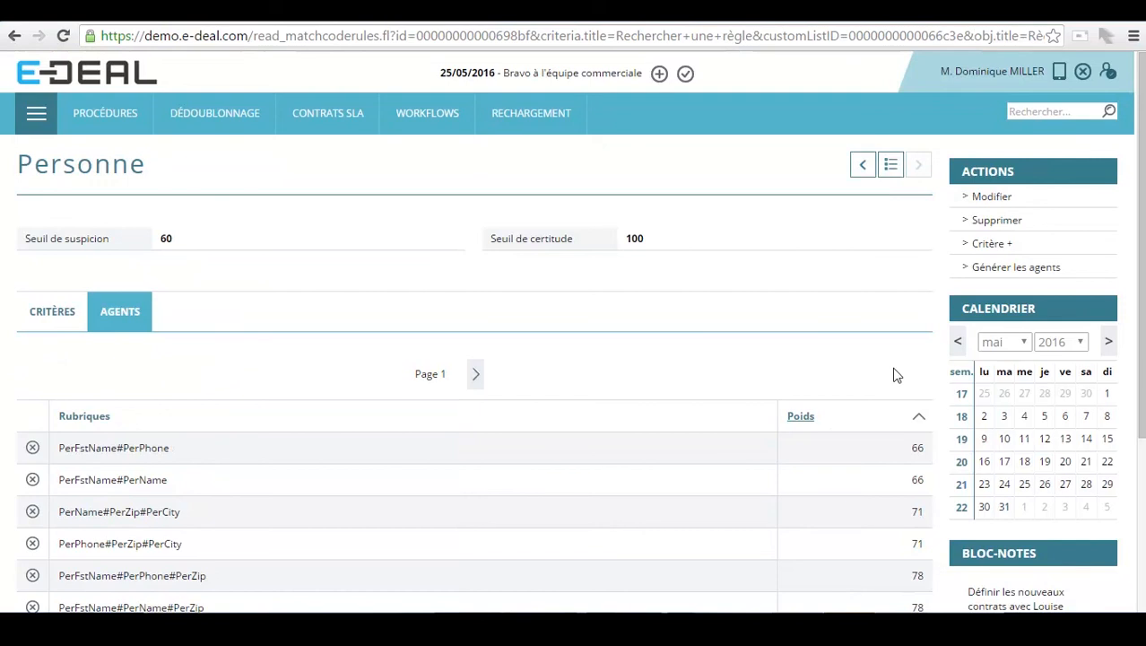
Step: Regenerate the Personne agents and check page 2 for the new PerPersoMail agent at weight 100
left_click(1020, 270)
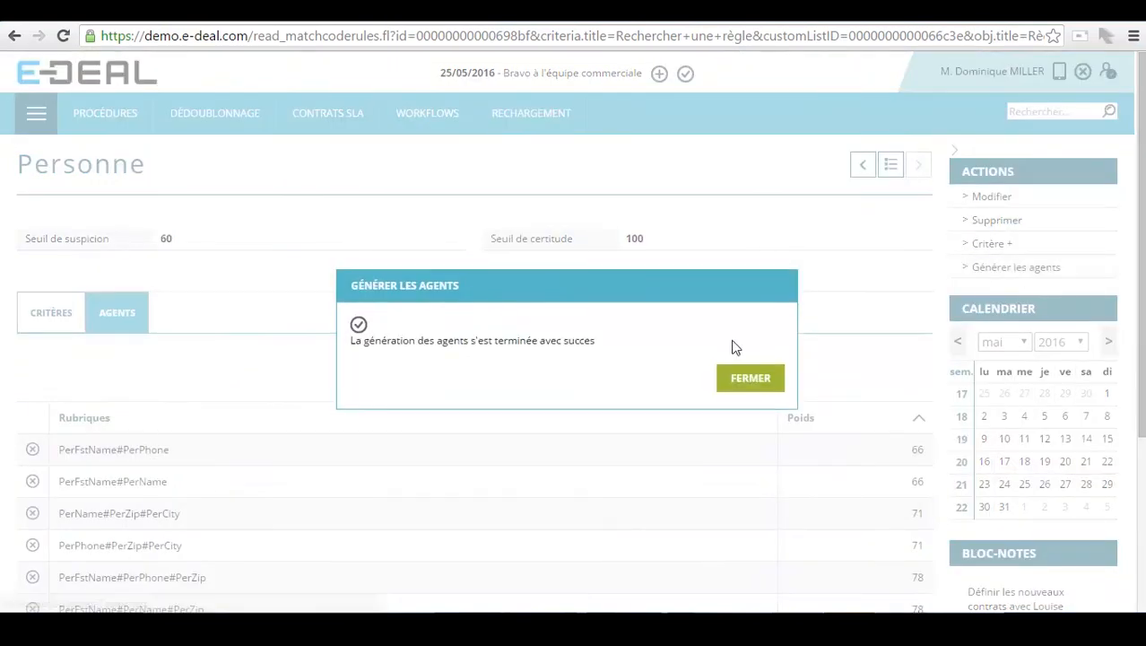
left_click(747, 383)
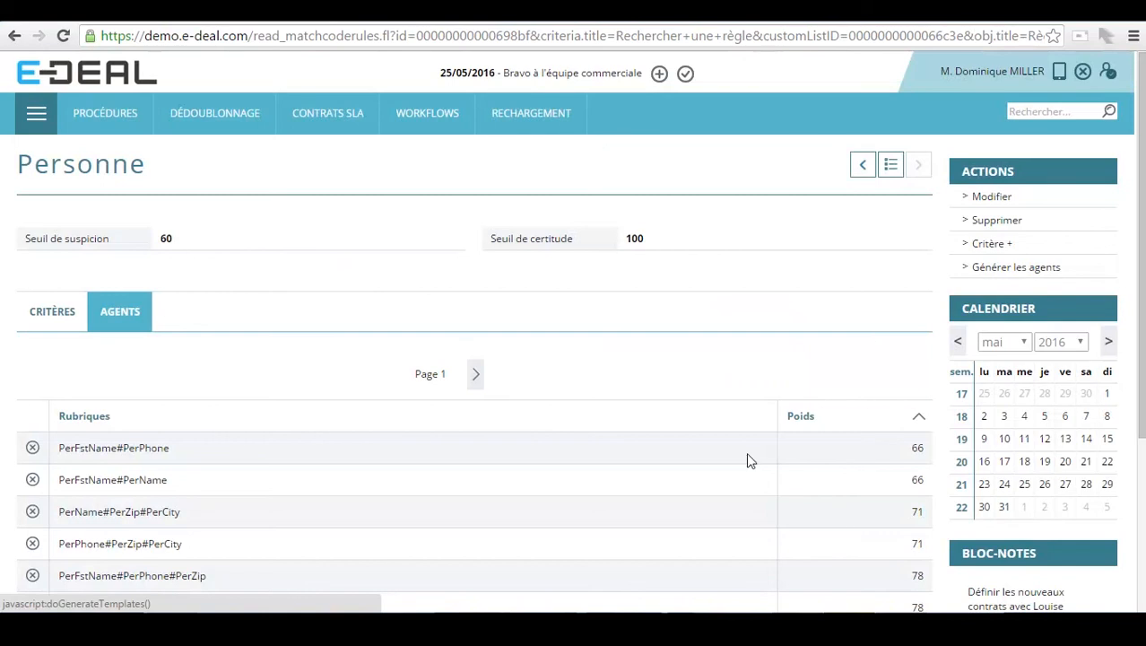
left_click(65, 308)
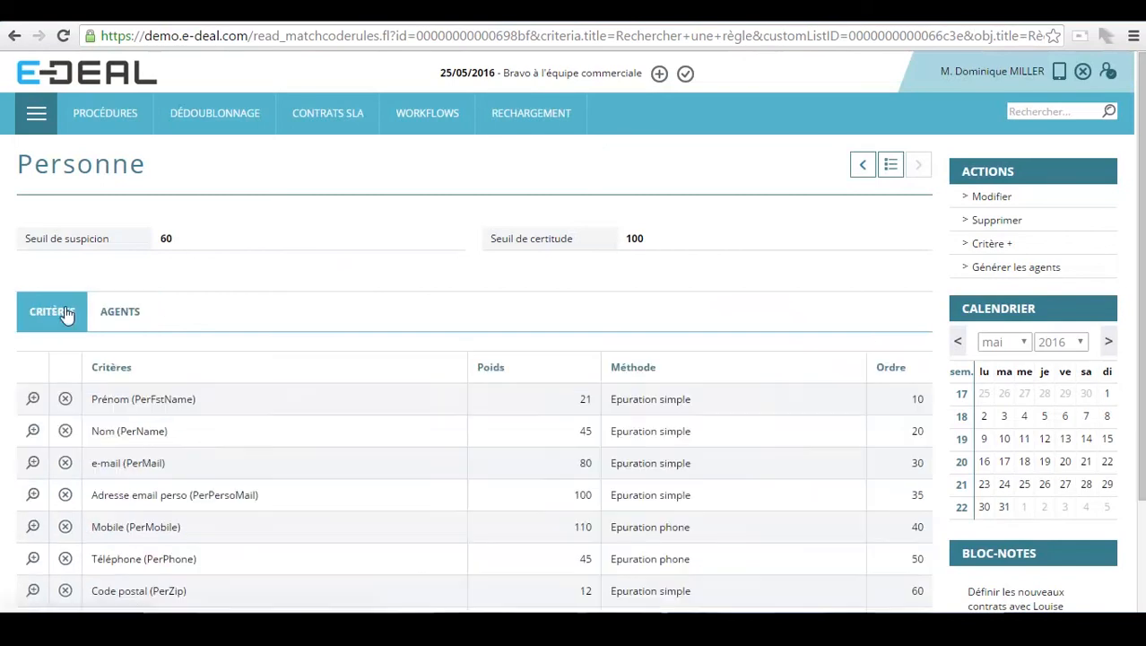
scroll(293, 379, "down", 2)
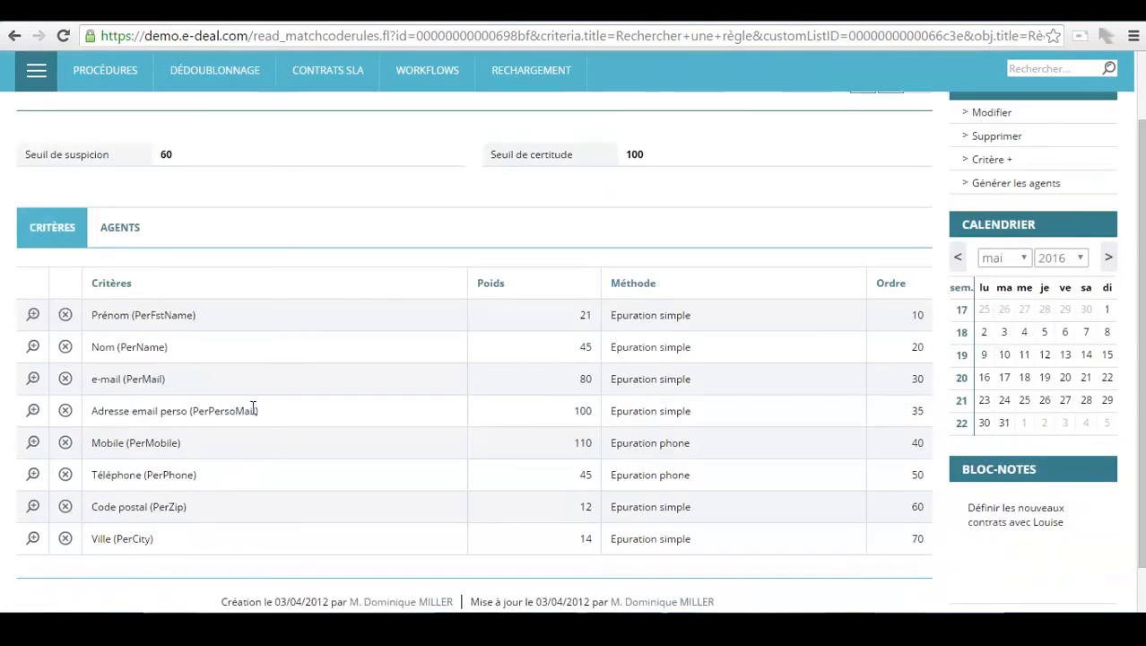
left_click(134, 238)
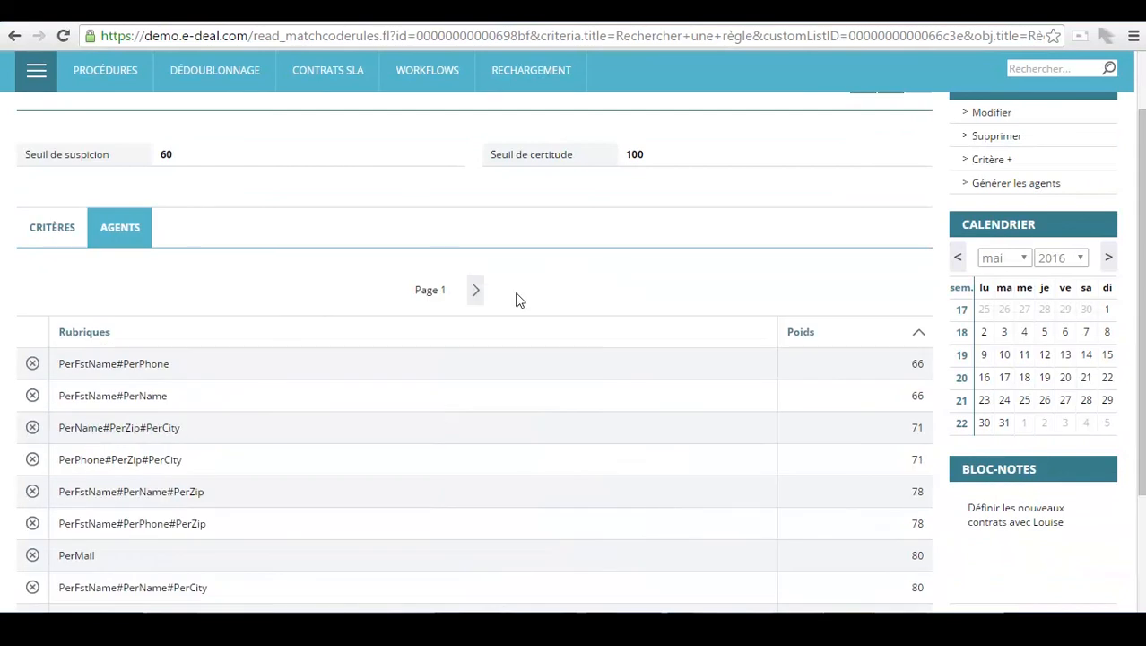
left_click(476, 289)
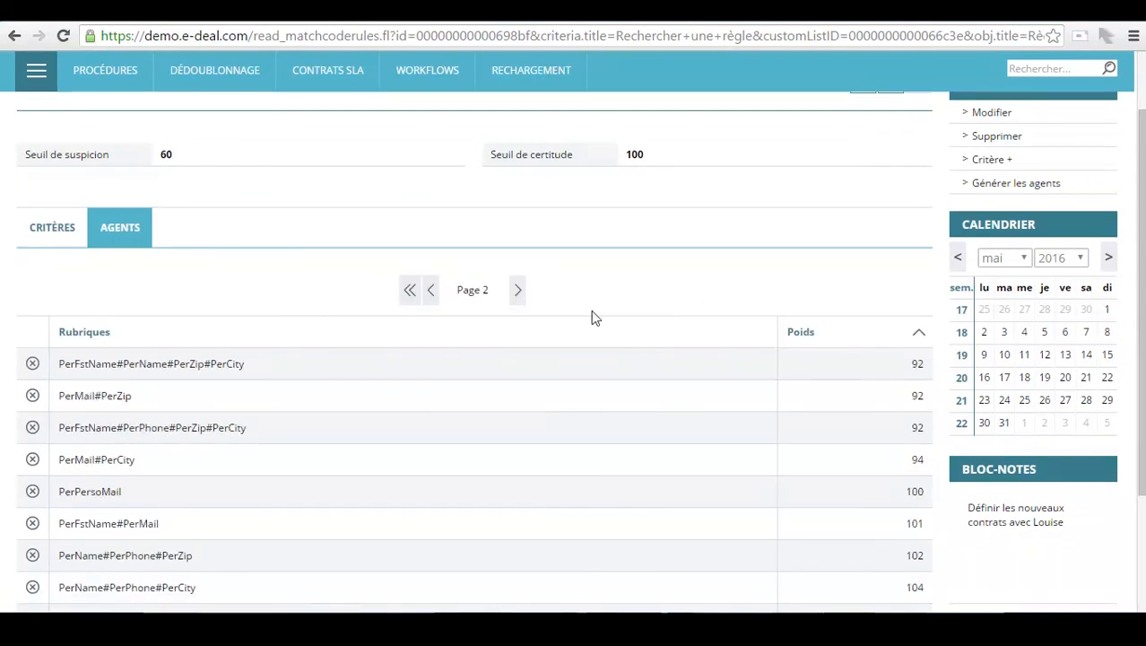